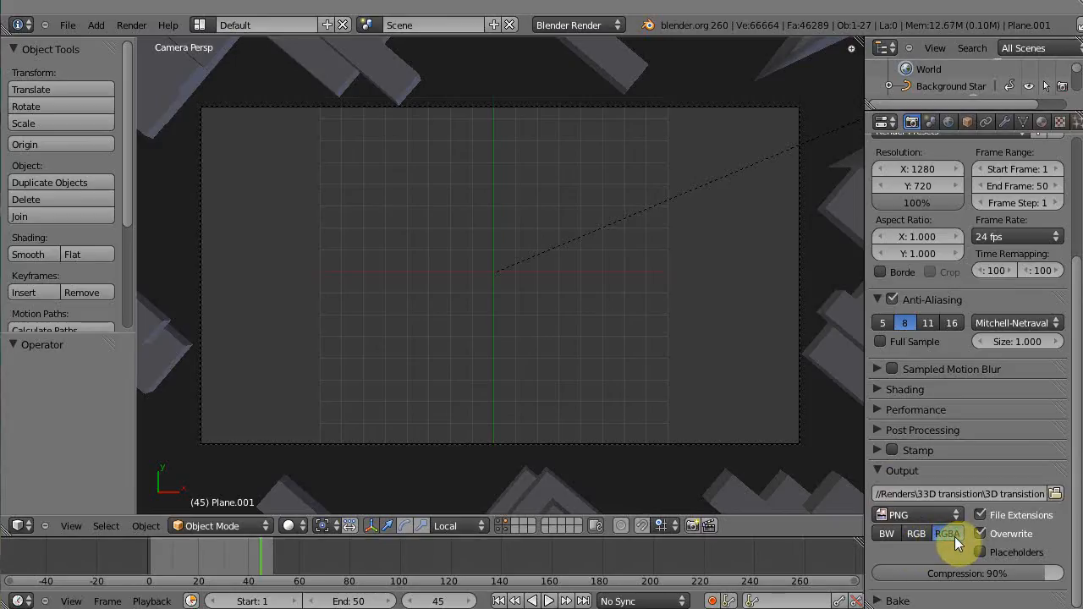
Set the output color mode to RGBA and scrub the timeline from frame 1 to frame 50
{"action": "left_click", "coordinate": [921, 535]}
{"action": "left_click", "coordinate": [957, 534]}
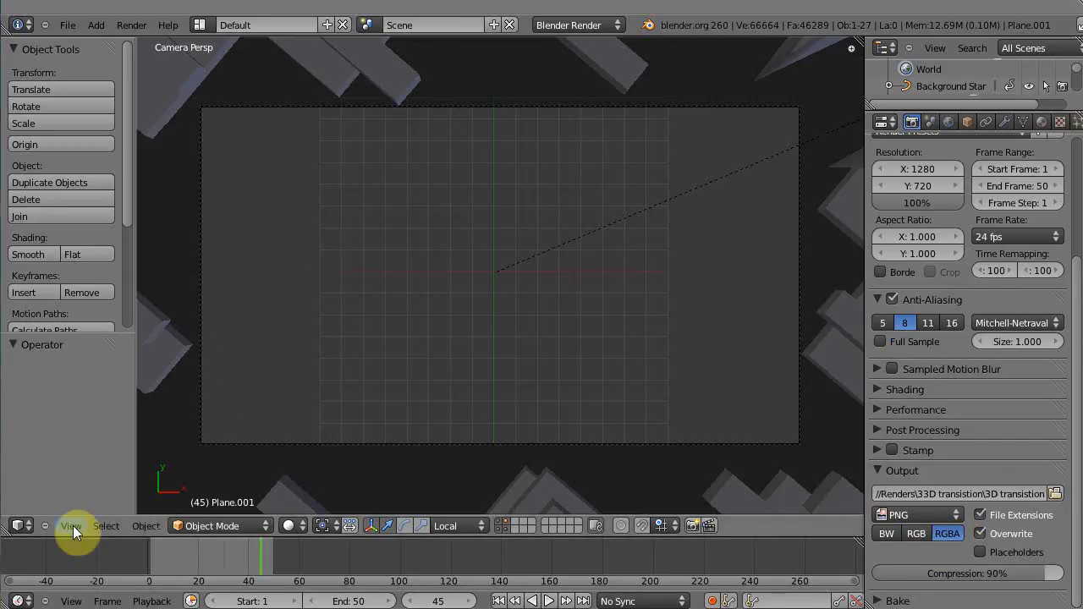
{"action": "left_click", "coordinate": [149, 563]}
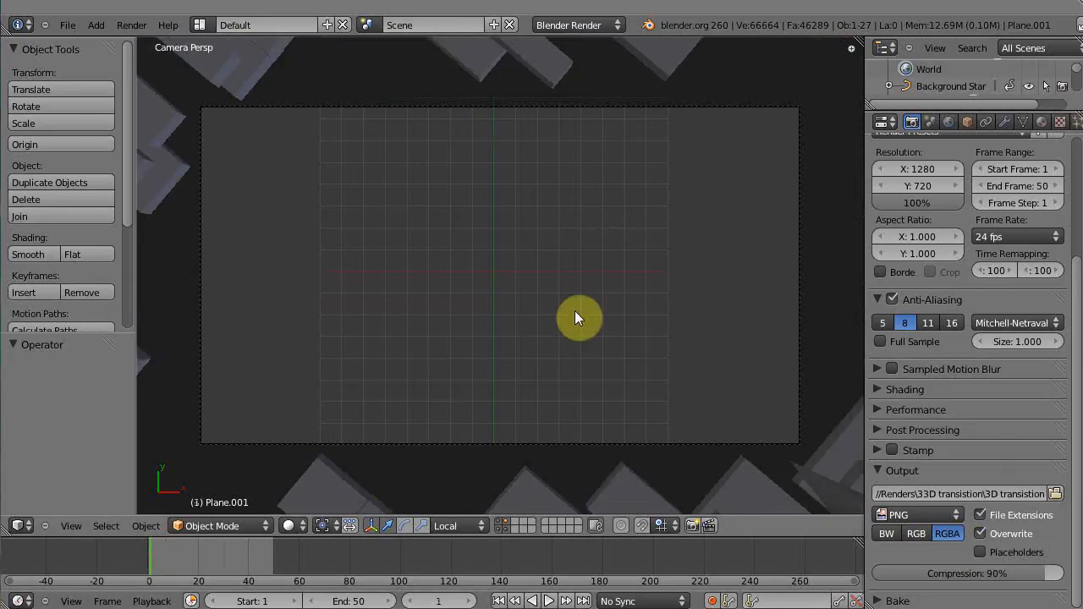
{"action": "left_click_drag", "start_coordinate": [154, 564], "coordinate": [273, 551]}
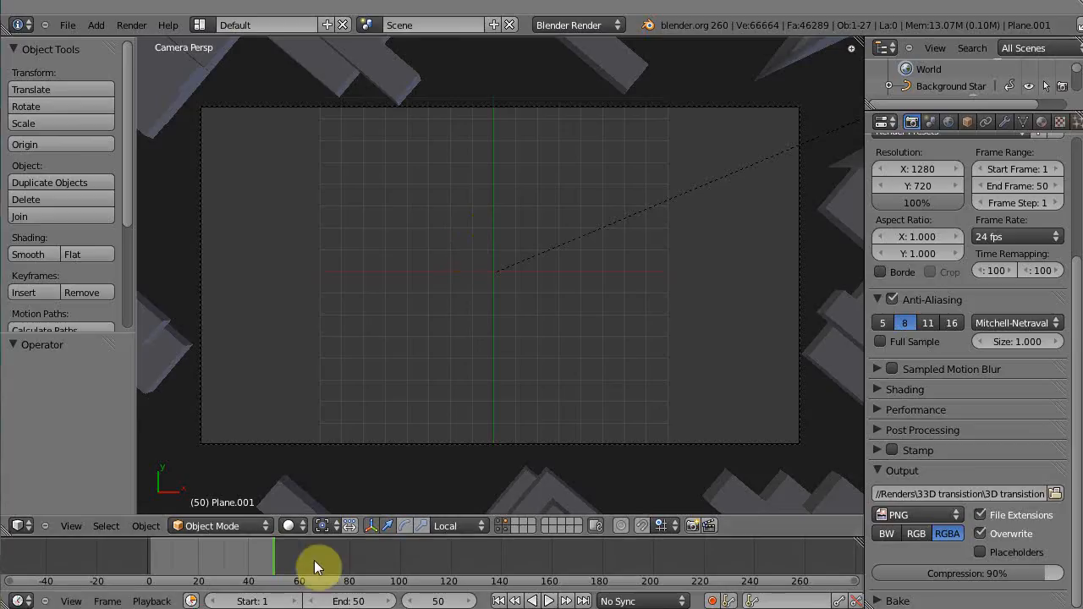
Switch to right orthographic view and inspect the scene by selecting the star, camera and planes in turn
{"action": "key", "text": "KP_3"}
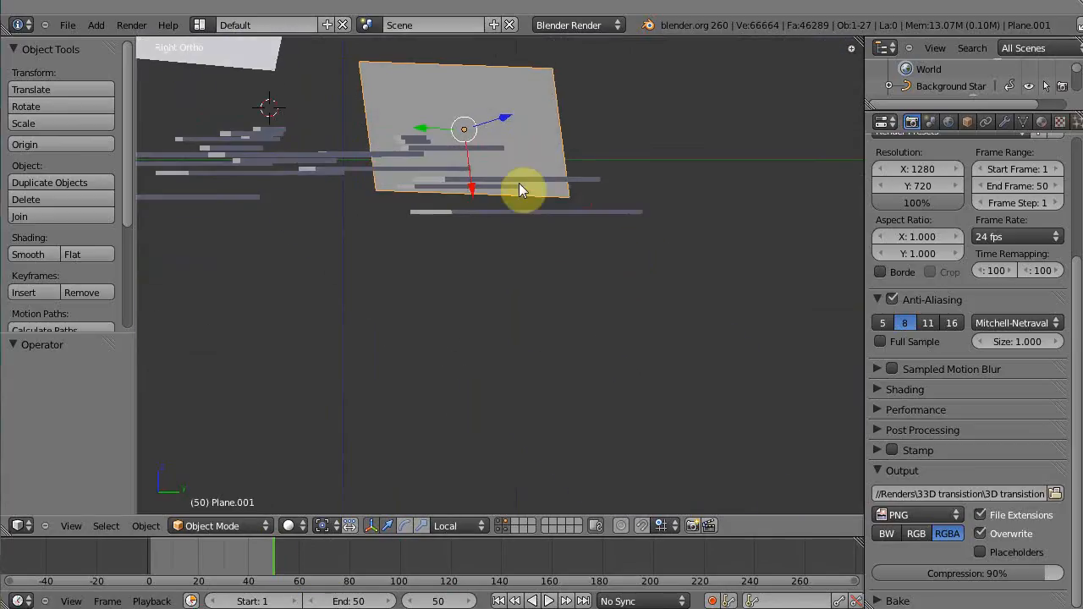
{"action": "middle_click_drag", "start_coordinate": [505, 186], "coordinate": [686, 344], "text": "shift"}
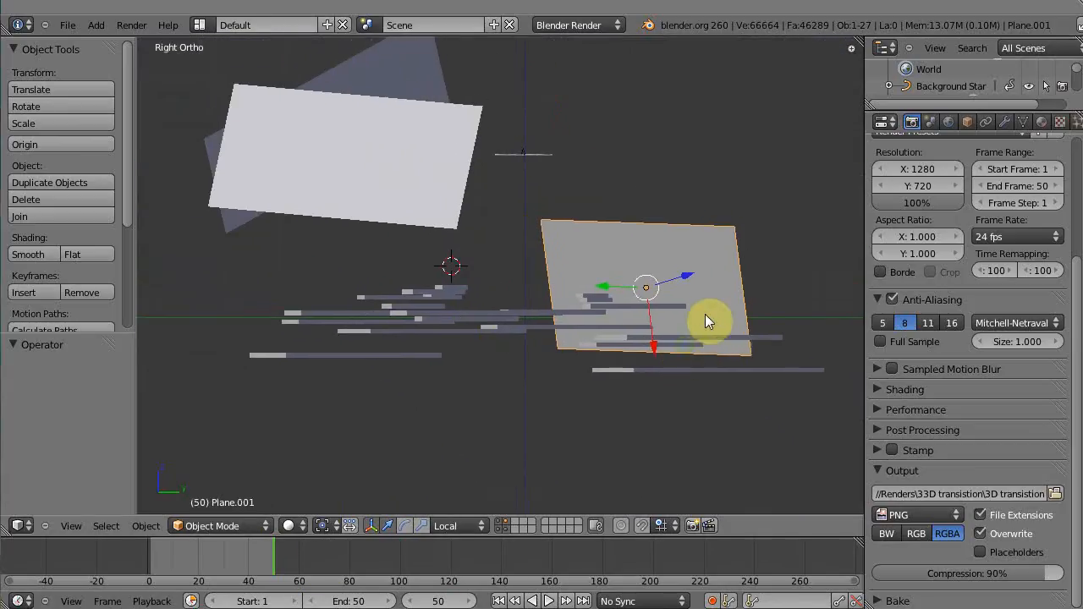
{"action": "right_click", "coordinate": [524, 153]}
{"action": "scroll", "coordinate": [577, 164], "scroll_direction": "up", "scroll_amount": 3}
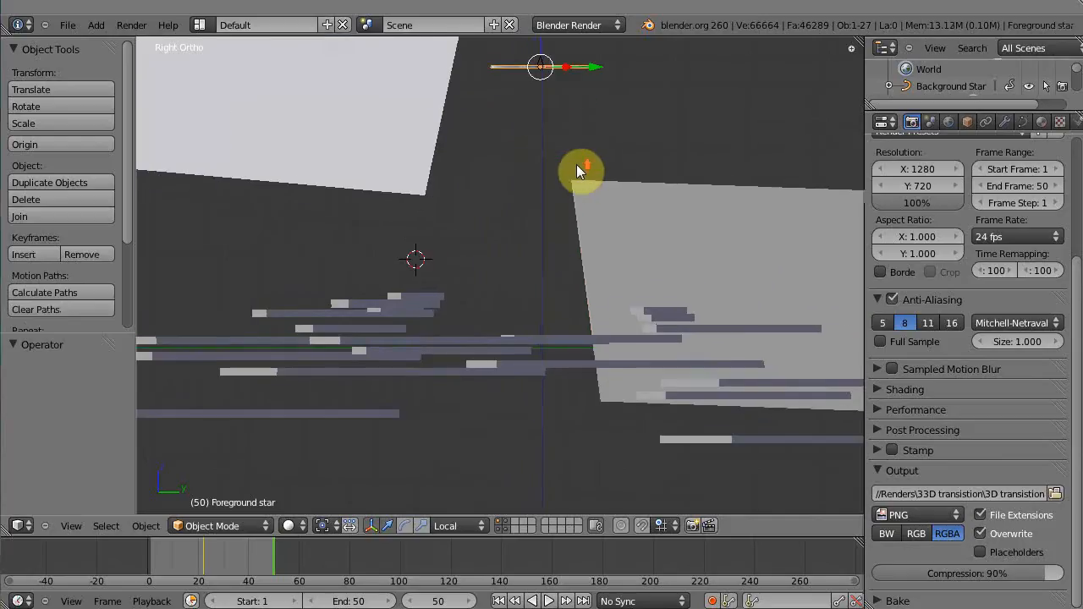
{"action": "right_click", "coordinate": [523, 133]}
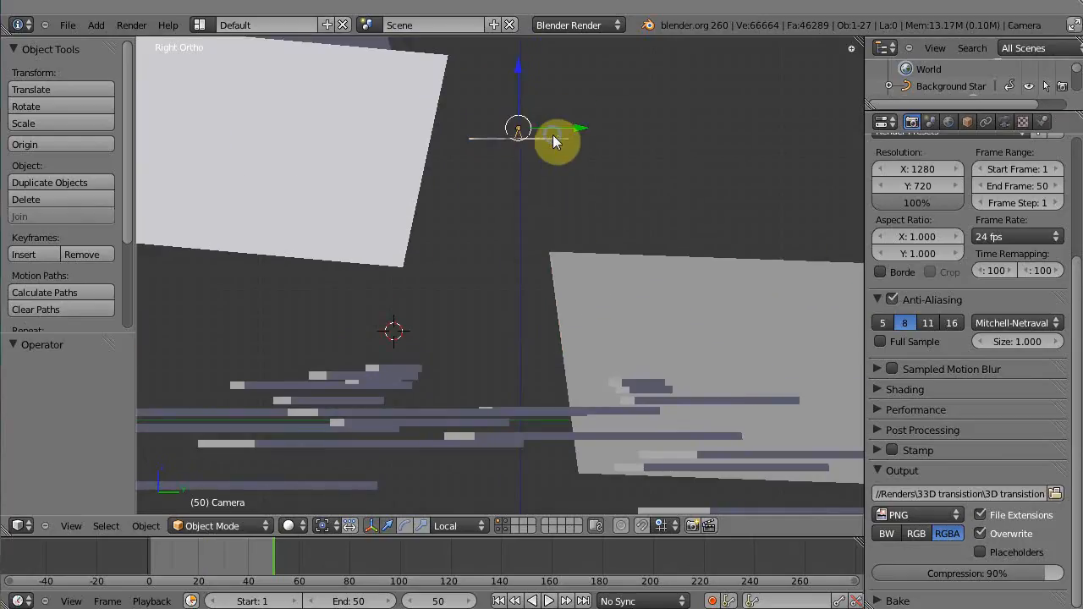
{"action": "right_click", "coordinate": [556, 138]}
{"action": "right_click", "coordinate": [597, 294]}
{"action": "right_click", "coordinate": [347, 207]}
{"action": "middle_click_drag", "start_coordinate": [361, 185], "coordinate": [382, 334], "text": "shift"}
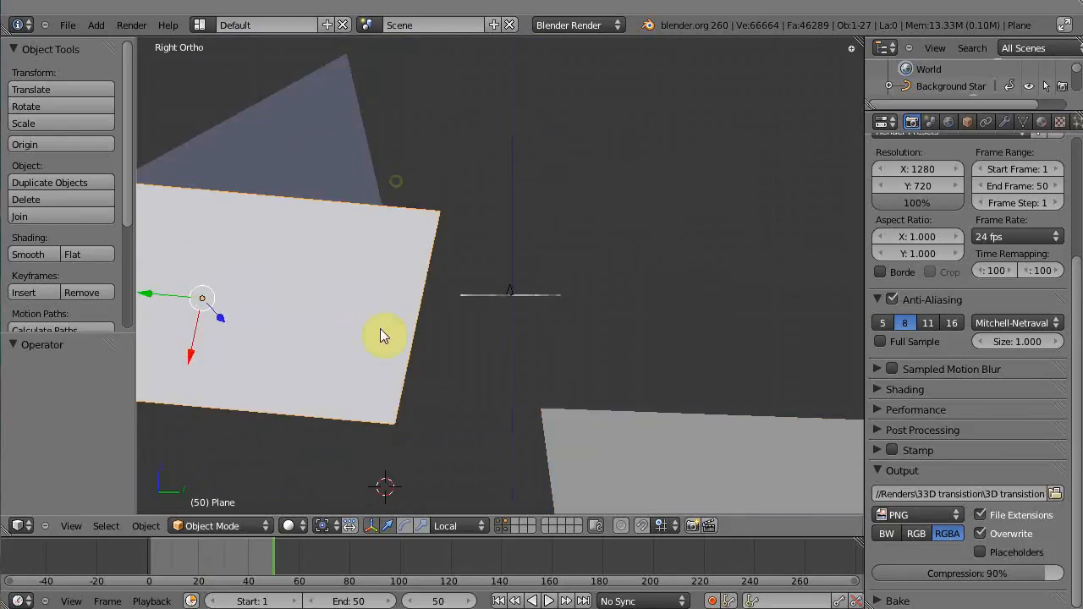
{"action": "right_click", "coordinate": [308, 129]}
{"action": "right_click", "coordinate": [643, 441], "text": "shift"}
{"action": "right_click", "coordinate": [363, 424], "text": "shift"}
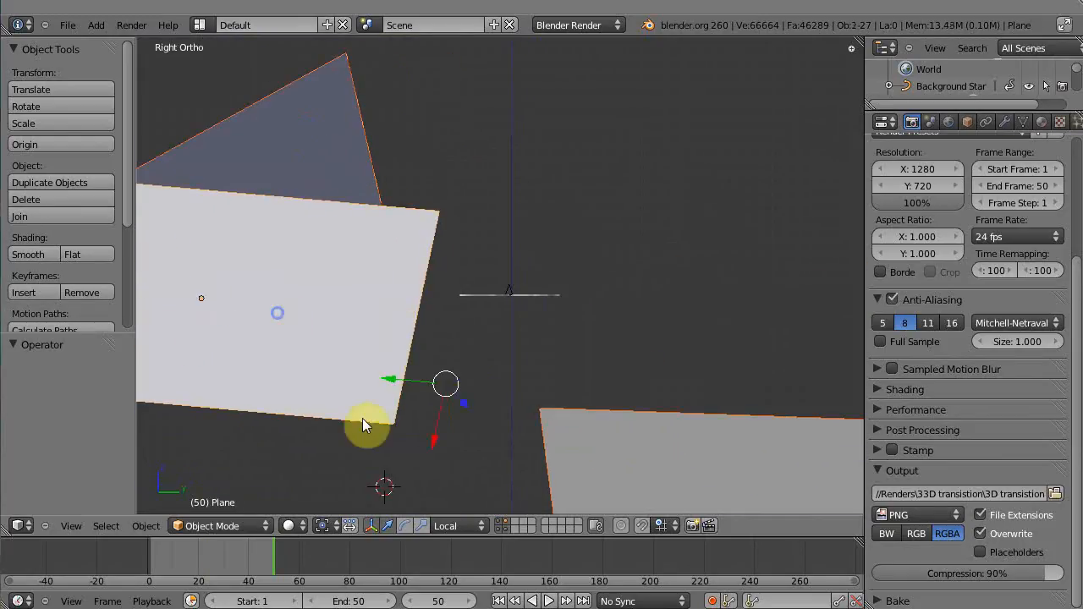
Toggle the scene layers and navigate the view to examine which objects sit on each layer
{"action": "left_click", "coordinate": [508, 521]}
{"action": "left_click", "coordinate": [520, 480]}
{"action": "scroll", "coordinate": [534, 373], "scroll_direction": "down", "scroll_amount": 5}
{"action": "middle_click_drag", "start_coordinate": [521, 365], "coordinate": [484, 346], "text": "shift"}
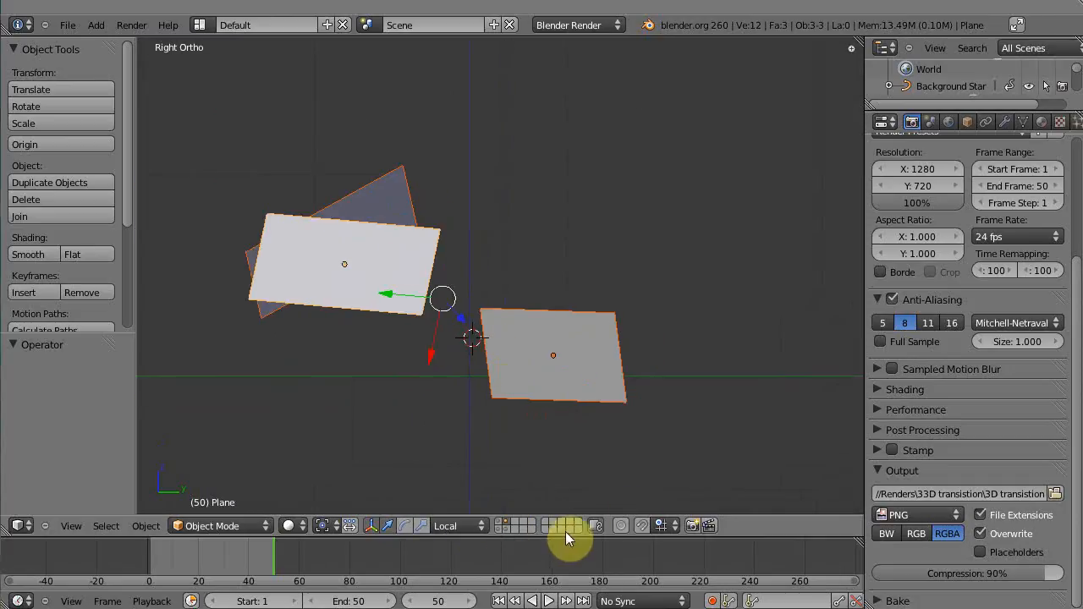
{"action": "left_click", "coordinate": [502, 526]}
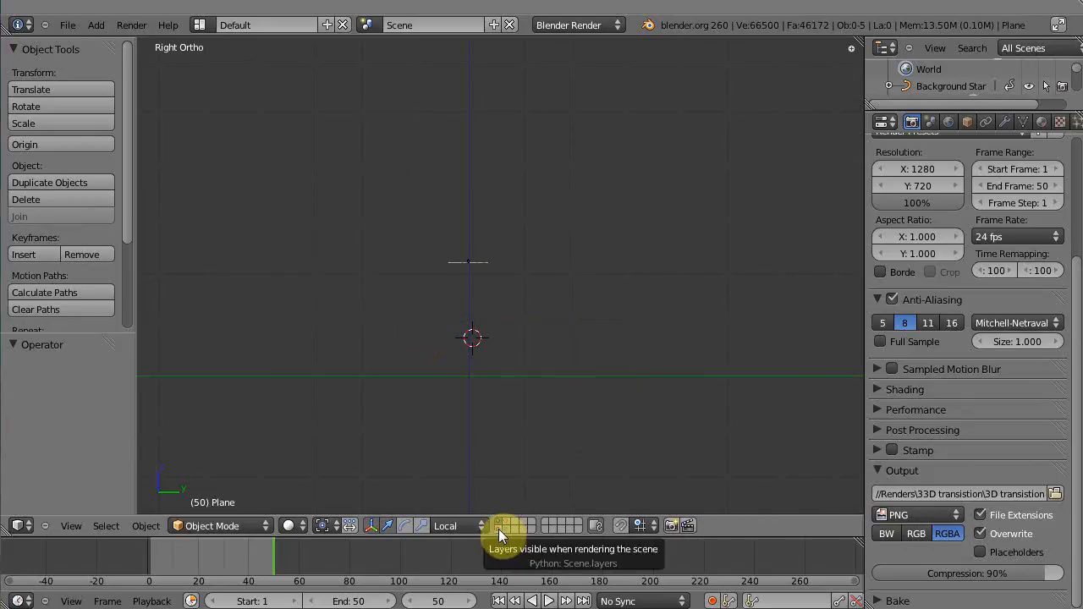
{"action": "left_click", "coordinate": [503, 528]}
{"action": "scroll", "coordinate": [546, 427], "scroll_direction": "up", "scroll_amount": 3}
{"action": "middle_click_drag", "start_coordinate": [545, 426], "coordinate": [590, 317], "text": "shift"}
Go to frame 33, select the lowest bar and replace its existing material with a new material
{"action": "mouse_move", "coordinate": [242, 576]}
{"action": "left_mouse_down"}
{"action": "mouse_move", "coordinate": [220, 566]}
{"action": "mouse_move", "coordinate": [231, 565]}
{"action": "left_mouse_up"}
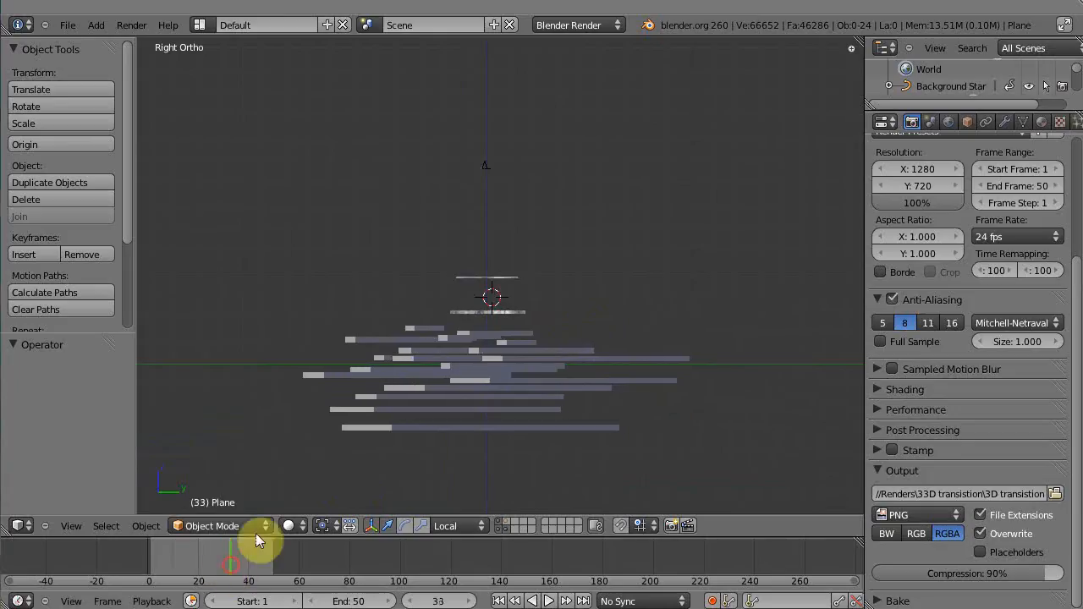
{"action": "right_click", "coordinate": [488, 167]}
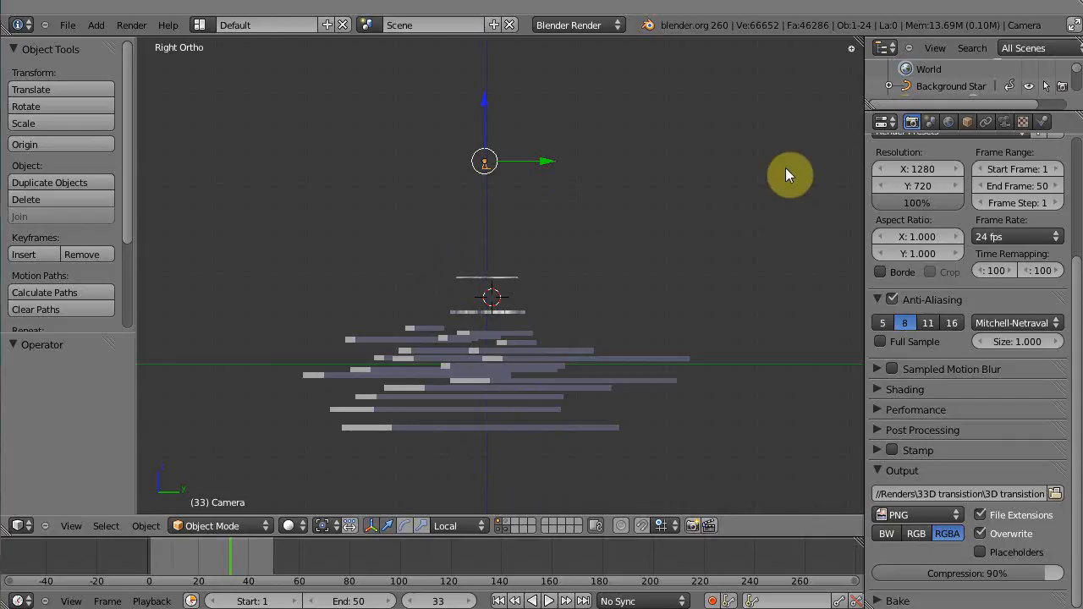
{"action": "right_click", "coordinate": [477, 429]}
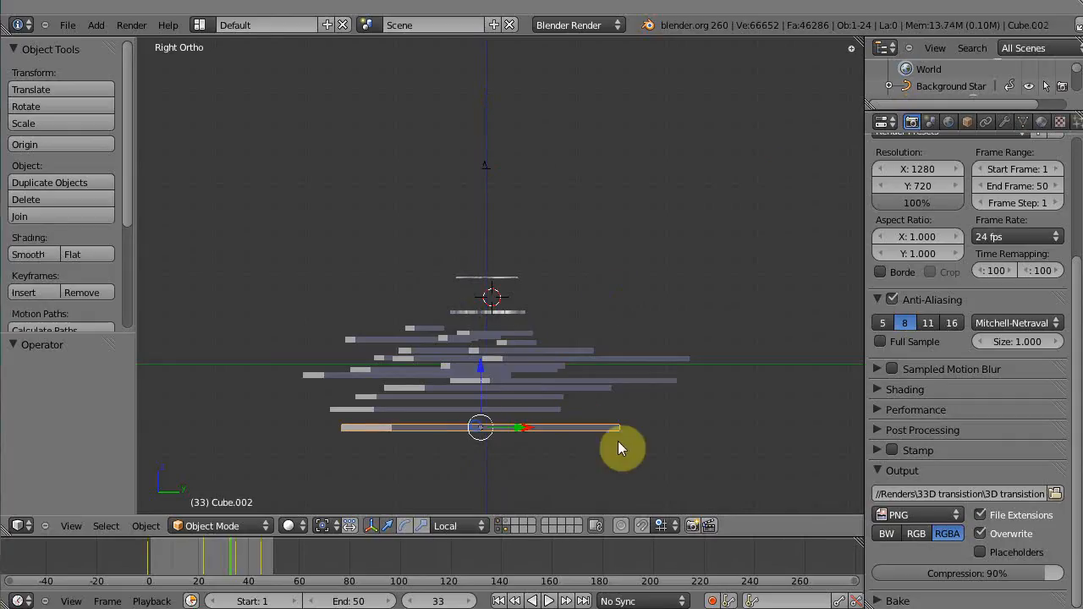
{"action": "left_click", "coordinate": [1042, 121]}
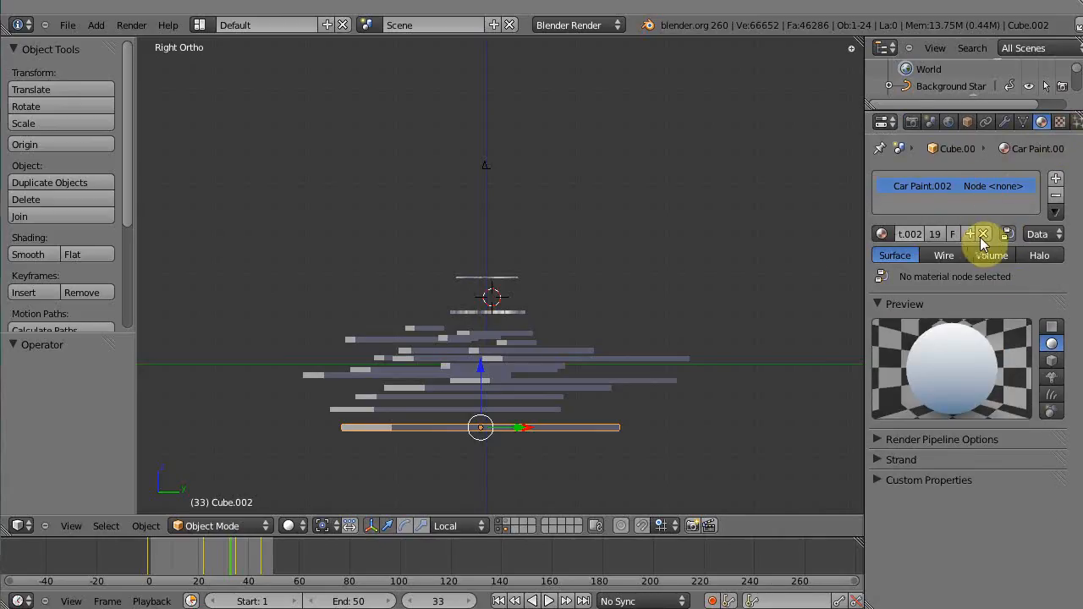
{"action": "left_click", "coordinate": [982, 237]}
{"action": "left_click", "coordinate": [1016, 235]}
{"action": "left_click", "coordinate": [1016, 217]}
{"action": "left_click", "coordinate": [948, 236]}
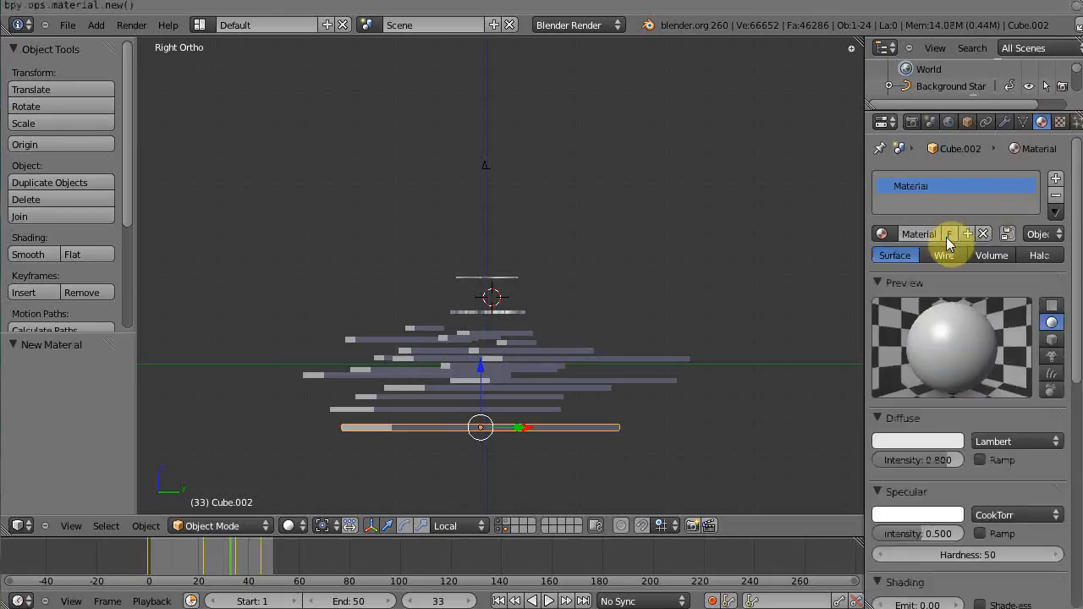
Rename the new material Luma
{"action": "left_click", "coordinate": [910, 234]}
{"action": "type", "text": "Luma"}
{"action": "key", "text": "Return"}
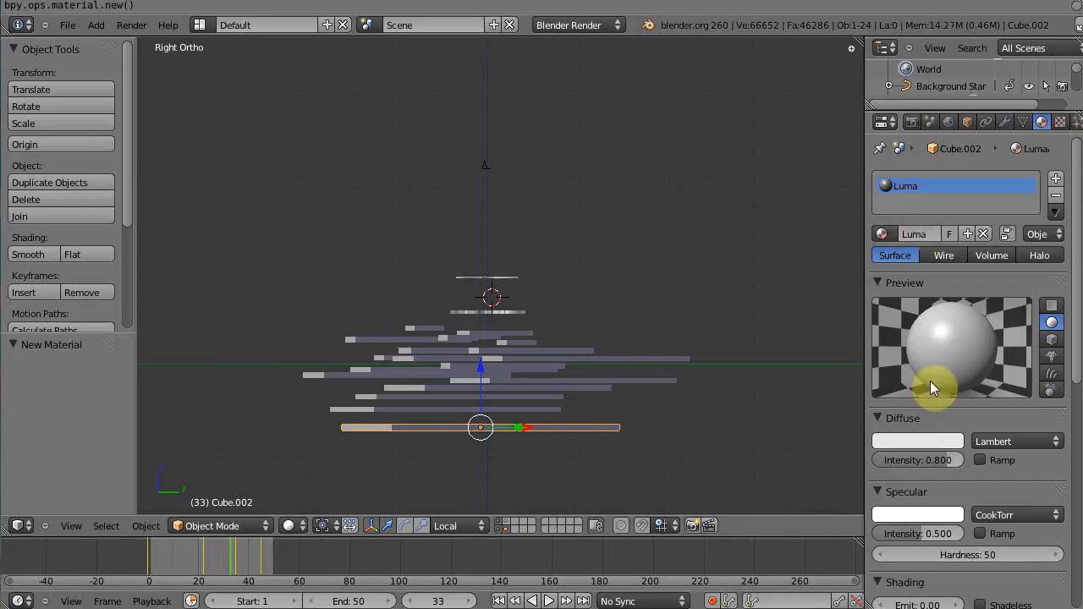
Set the Luma diffuse color to white with intensity 1.000 and enable Shadeless
{"action": "left_click", "coordinate": [914, 441]}
{"action": "left_click_drag", "start_coordinate": [953, 223], "coordinate": [957, 212]}
{"action": "left_click_drag", "start_coordinate": [953, 461], "coordinate": [1007, 458]}
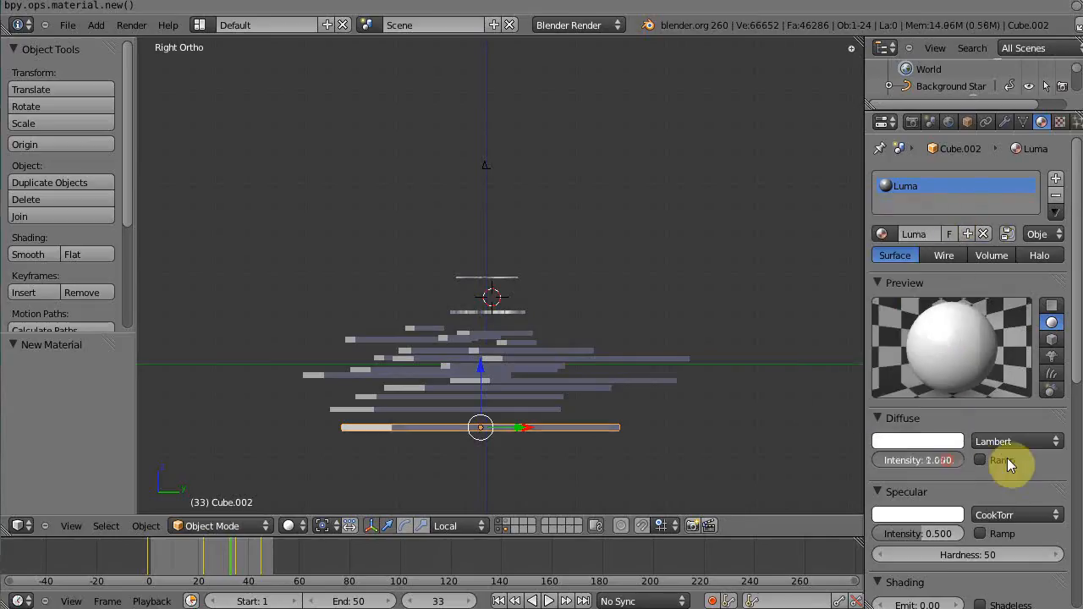
{"action": "scroll", "coordinate": [972, 472], "scroll_direction": "down", "scroll_amount": 5}
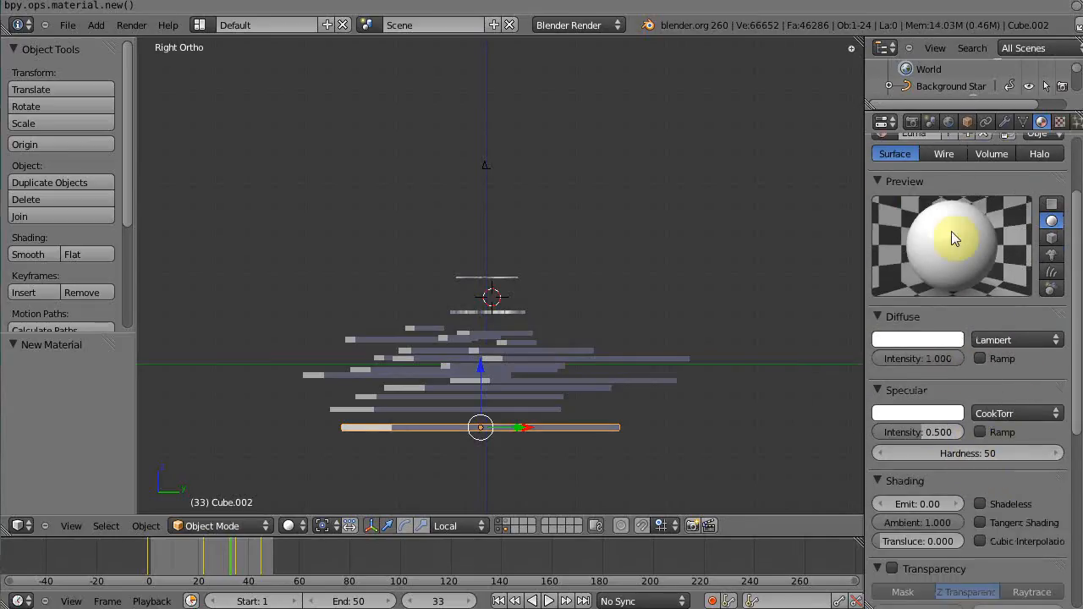
{"action": "left_click", "coordinate": [980, 503]}
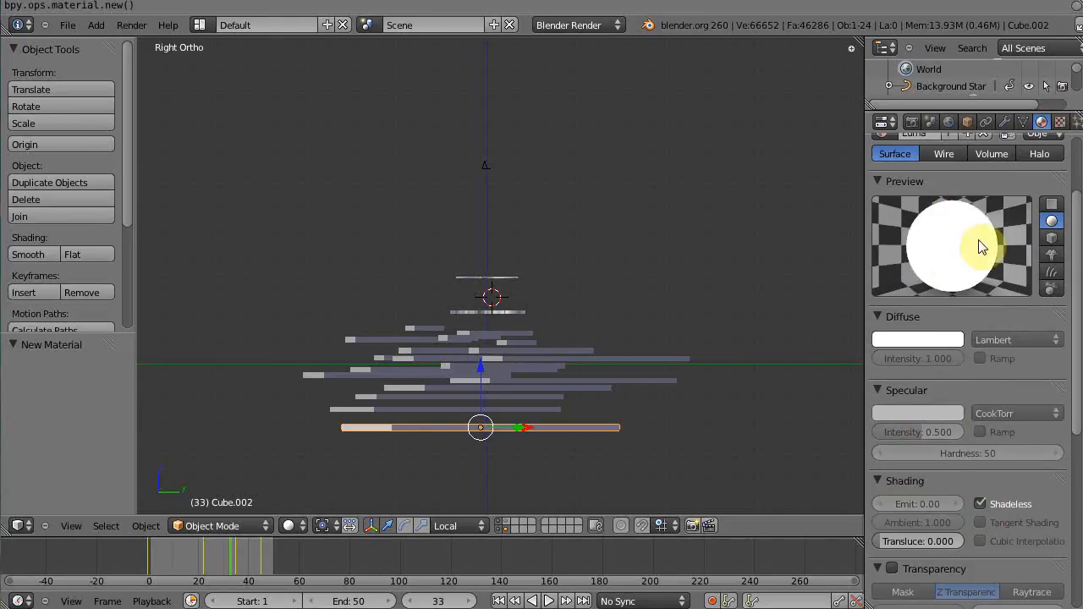
Render the current frame from the camera view to preview the white material, then close the render
{"action": "middle_click_drag", "start_coordinate": [370, 419], "coordinate": [411, 450]}
{"action": "key", "text": "KP_0"}
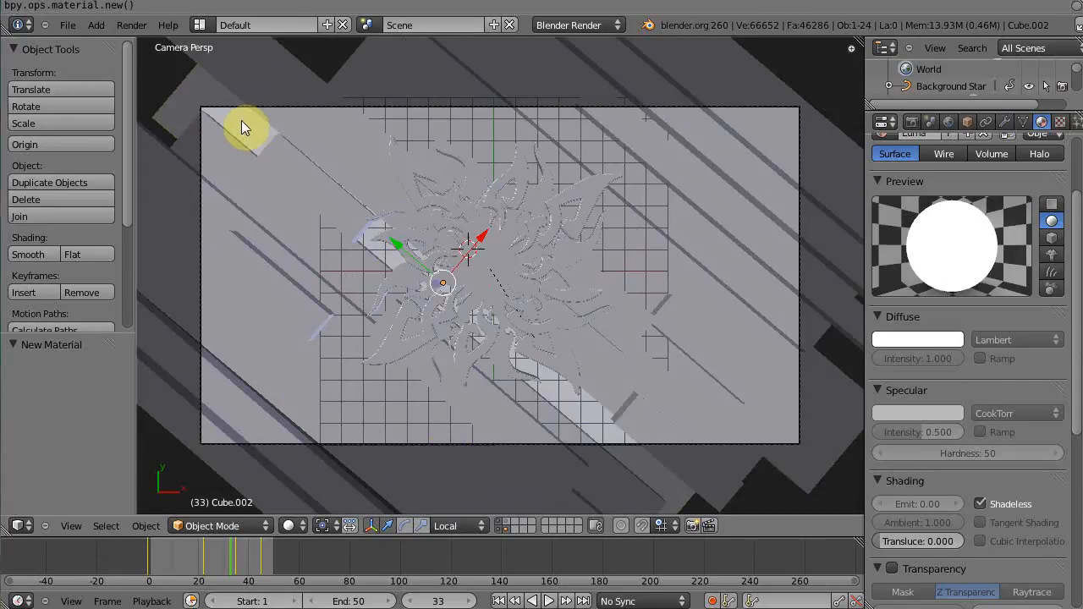
{"action": "key", "text": "F12"}
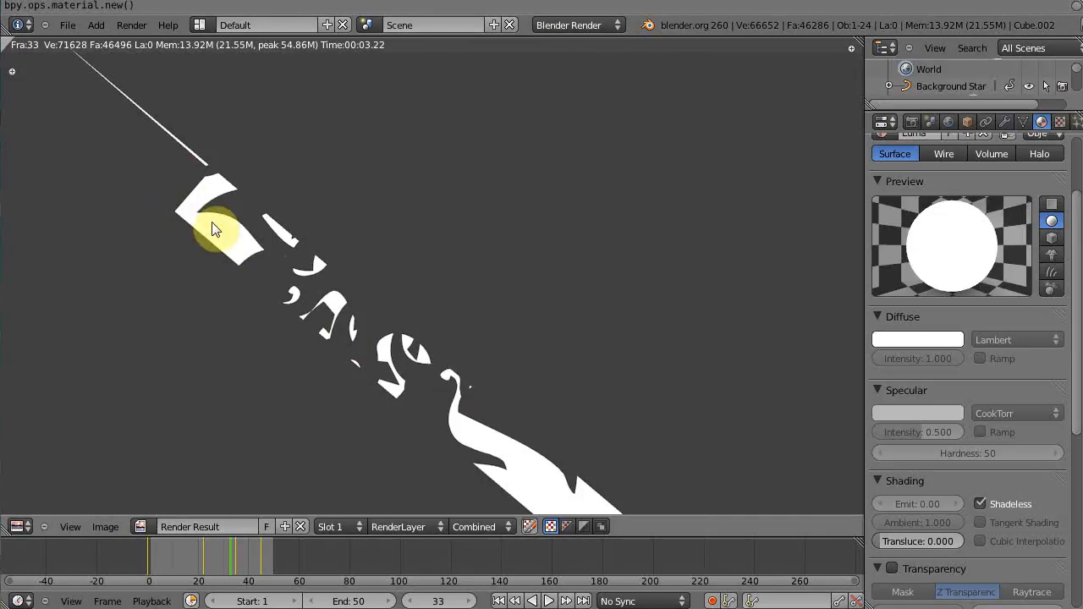
{"action": "key", "text": "Escape"}
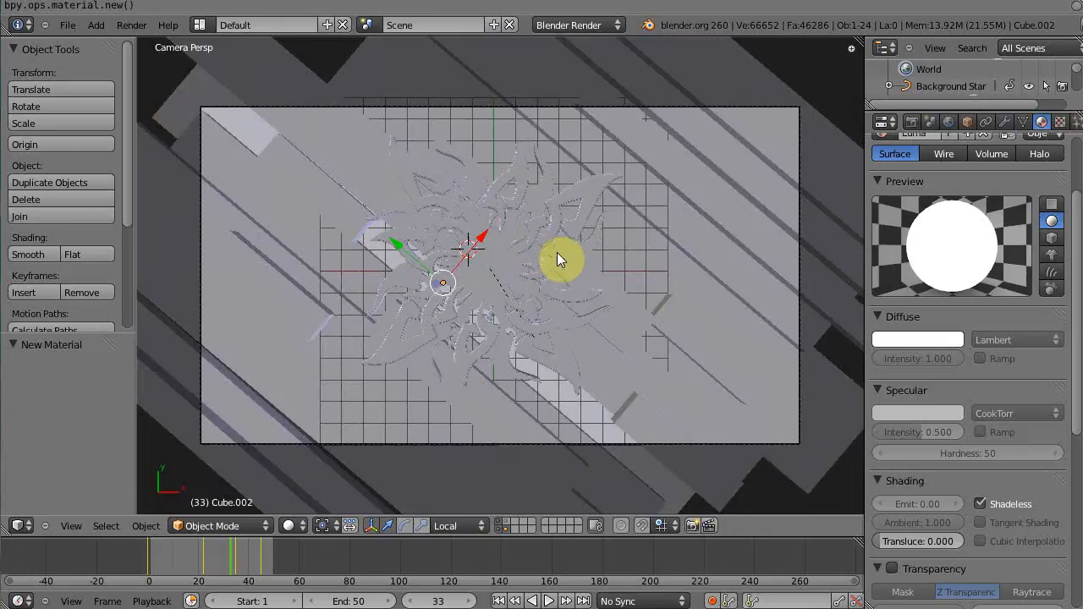
In right wireframe view, box-select all the bars with the lowest bar active and link its material to them
{"action": "middle_click_drag", "start_coordinate": [661, 304], "coordinate": [442, 325]}
{"action": "key", "text": "KP_3"}
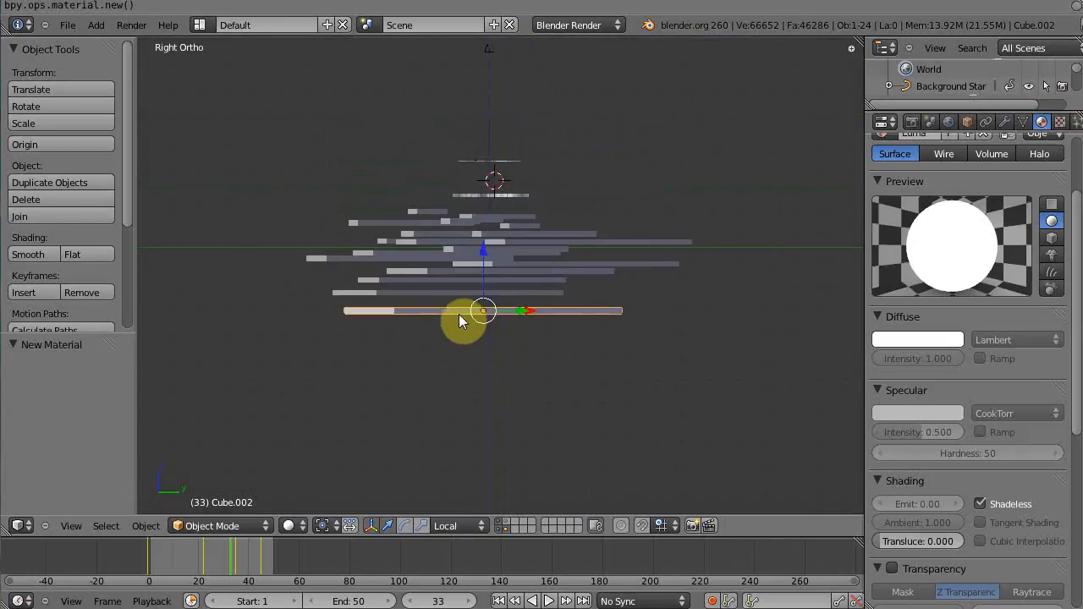
{"action": "key", "text": "a"}
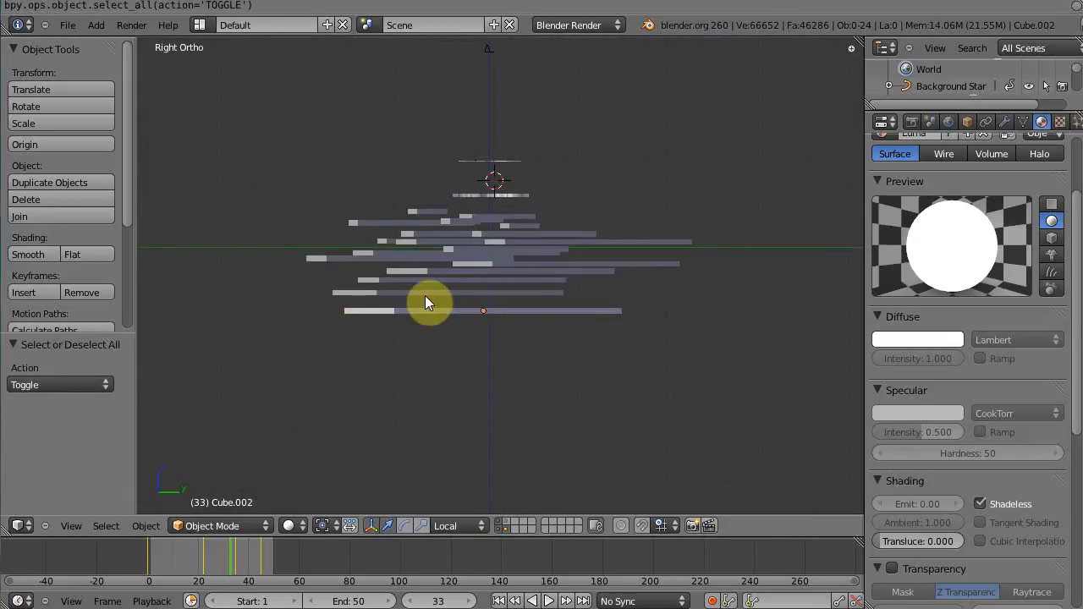
{"action": "key", "text": "b"}
{"action": "left_click_drag", "start_coordinate": [278, 113], "coordinate": [754, 389]}
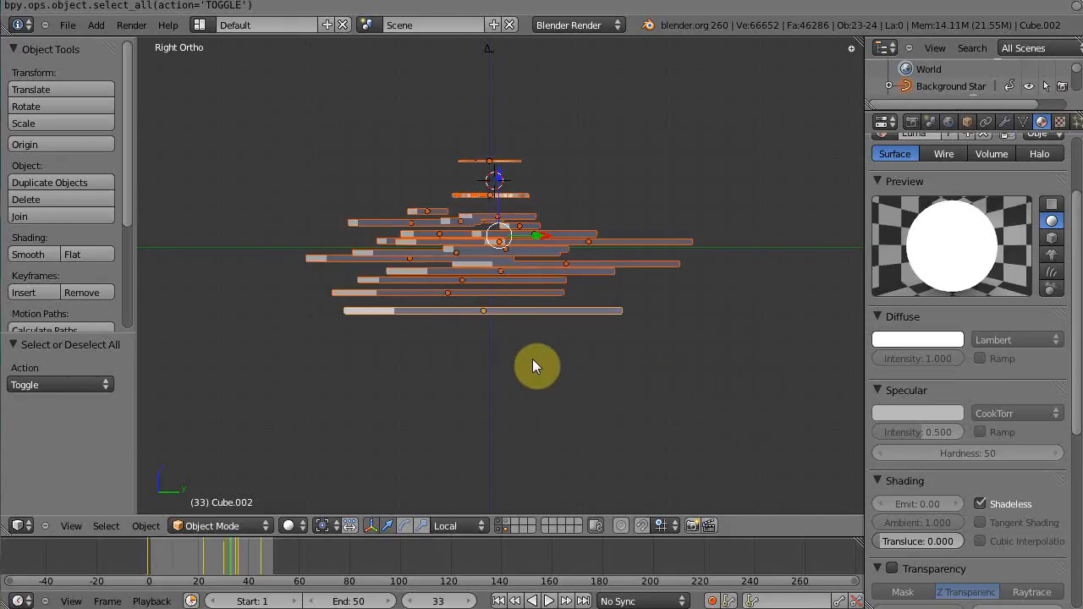
{"action": "key", "text": "a"}
{"action": "key", "text": "z"}
{"action": "scroll", "coordinate": [484, 274], "scroll_direction": "up", "scroll_amount": 2}
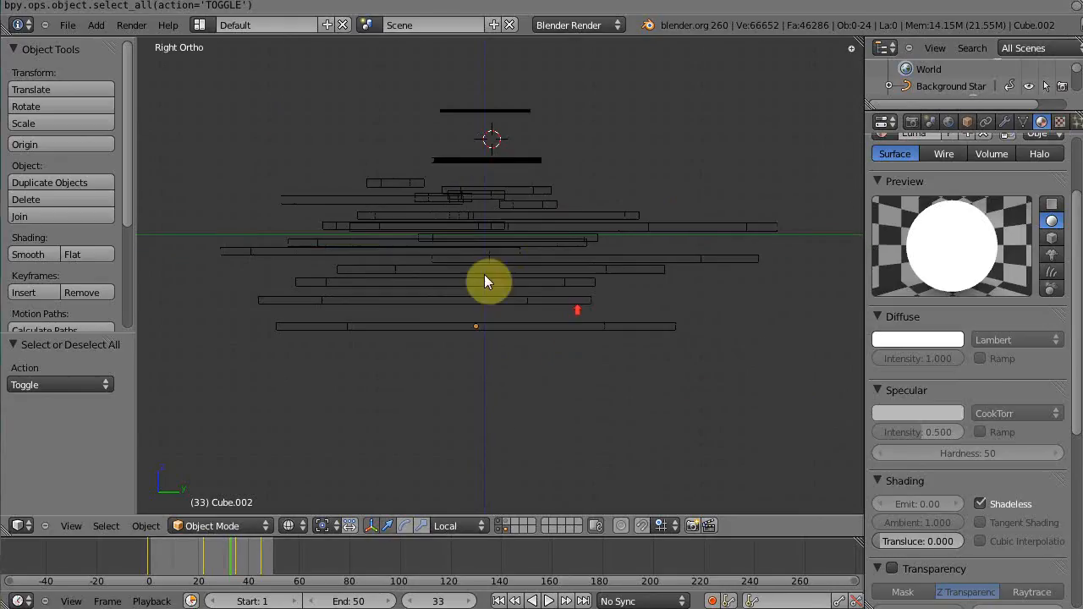
{"action": "scroll", "coordinate": [407, 188], "scroll_direction": "down", "scroll_amount": 2}
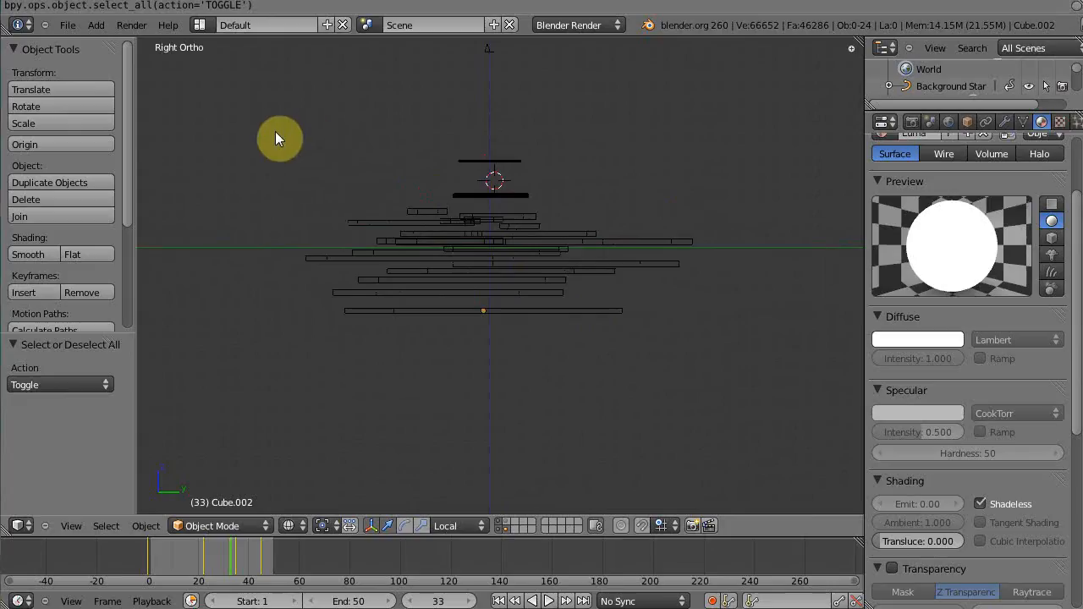
{"action": "key", "text": "b"}
{"action": "left_click_drag", "start_coordinate": [269, 123], "coordinate": [743, 416]}
{"action": "right_click", "coordinate": [582, 310], "text": "shift"}
{"action": "right_click", "coordinate": [582, 310], "text": "shift"}
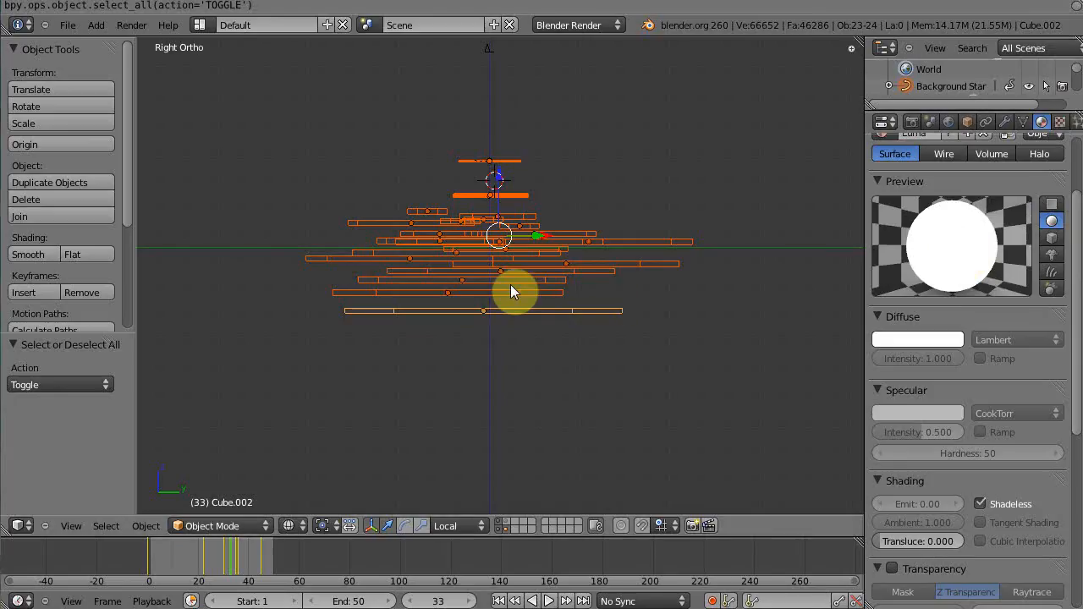
{"action": "key", "text": "ctrl+l"}
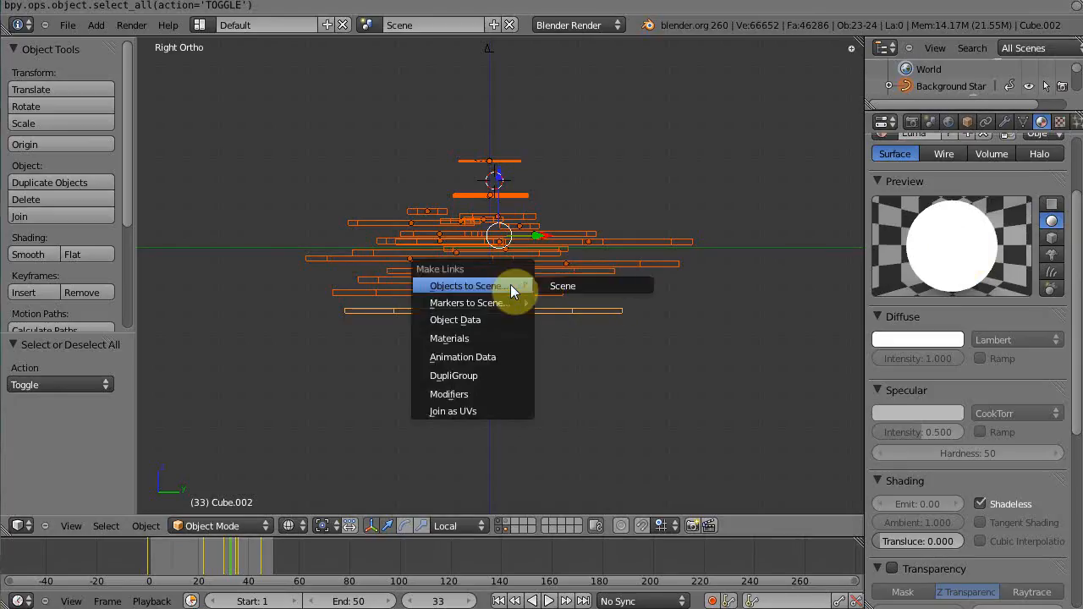
{"action": "left_click", "coordinate": [453, 339]}
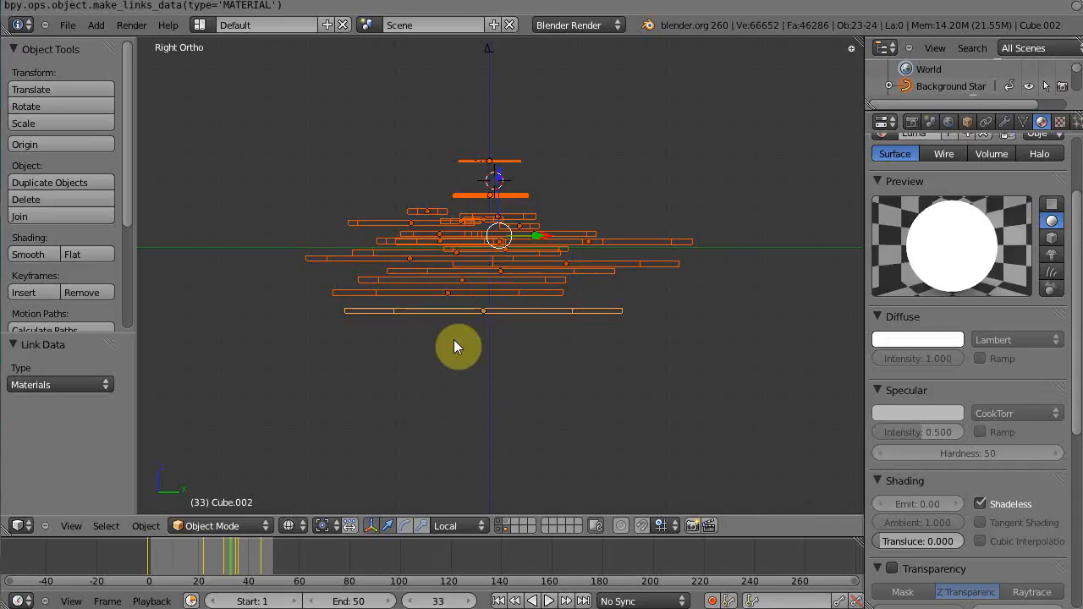
Return to solid camera view, go to frame 8 and render it to check the linked material
{"action": "key", "text": "z"}
{"action": "middle_click_drag", "start_coordinate": [436, 224], "coordinate": [621, 361]}
{"action": "key", "text": "KP_0"}
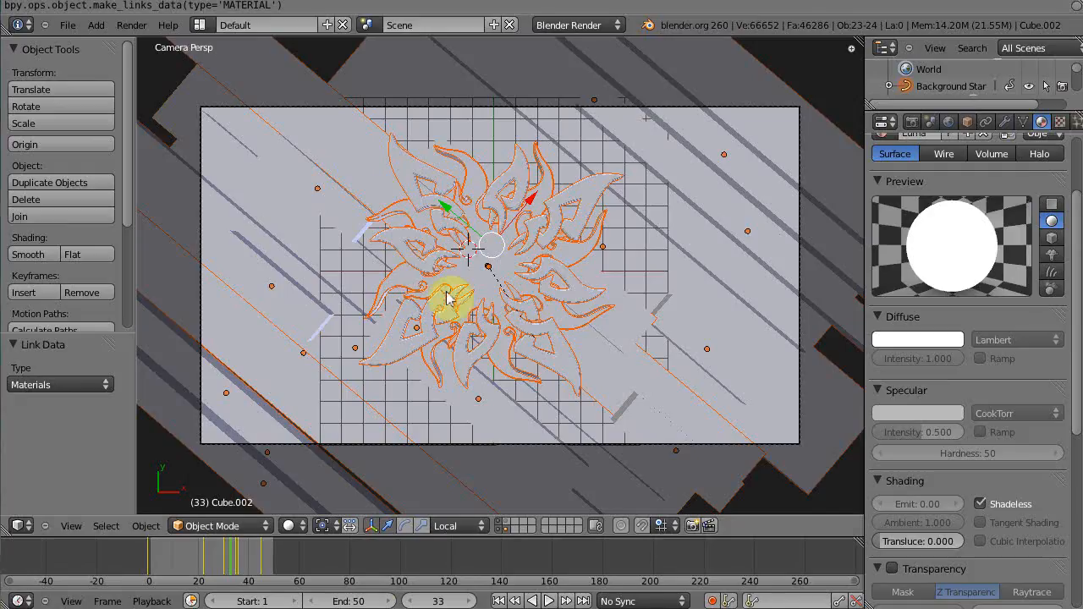
{"action": "left_click", "coordinate": [173, 559]}
{"action": "left_click", "coordinate": [169, 555]}
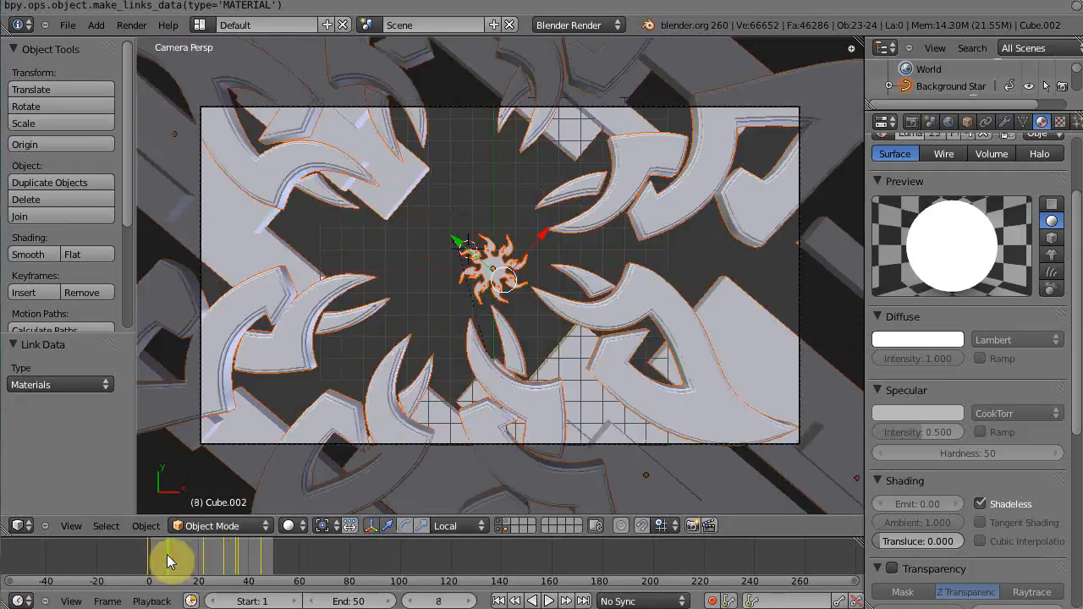
{"action": "key", "text": "F12"}
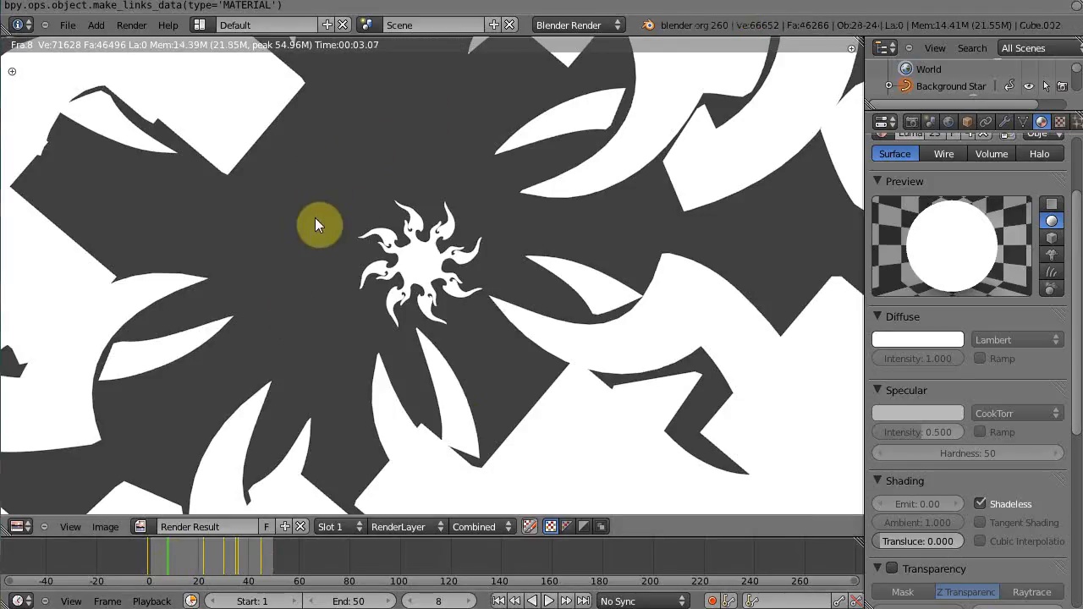
Set the world horizon color to black and render the current frame
{"action": "left_click", "coordinate": [948, 122]}
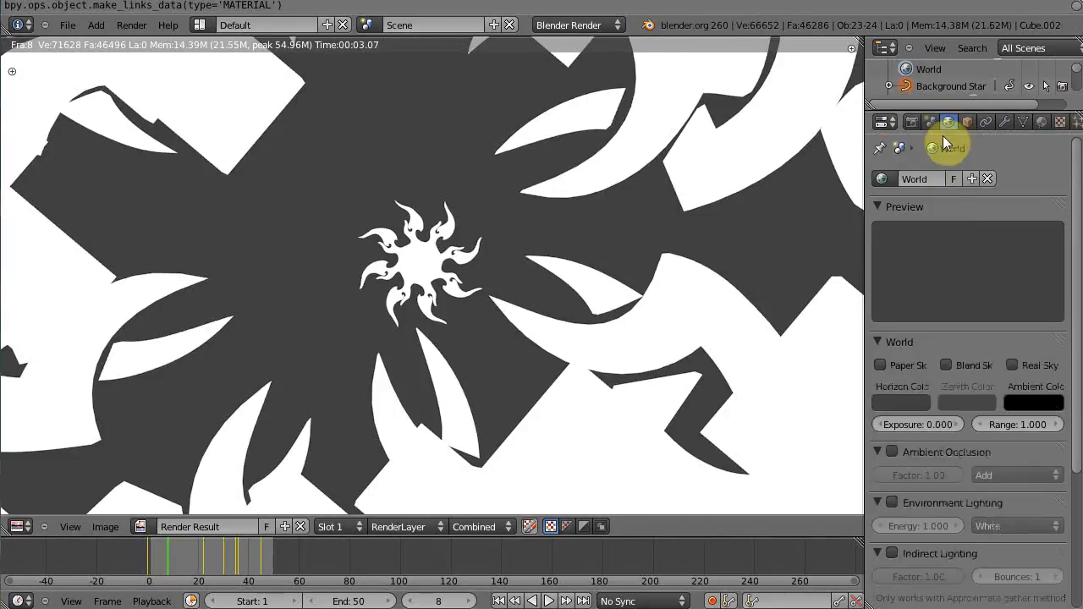
{"action": "left_click", "coordinate": [898, 404]}
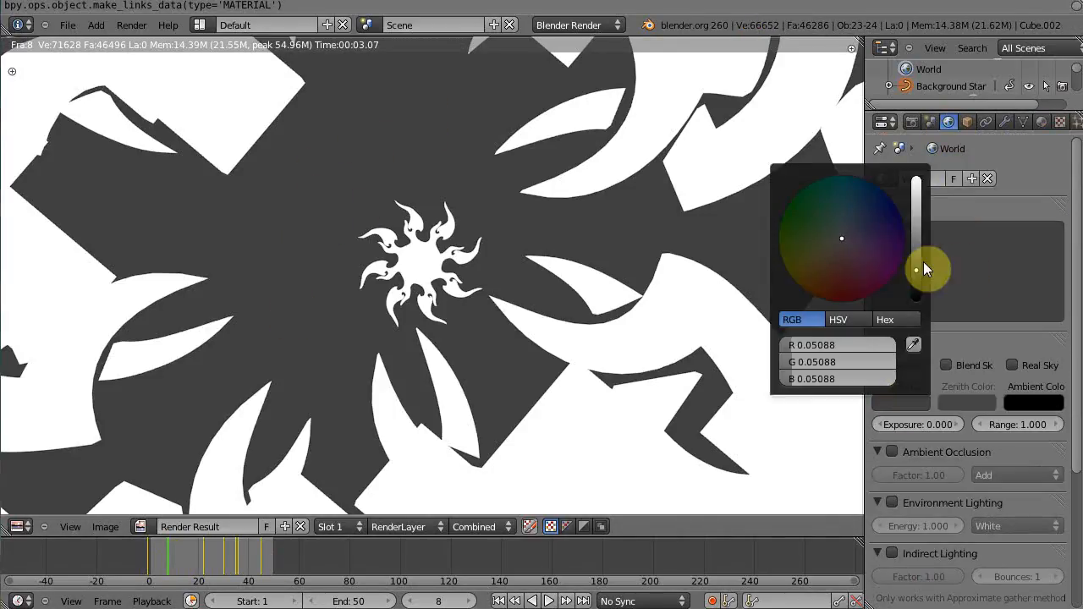
{"action": "left_click_drag", "start_coordinate": [919, 269], "coordinate": [923, 314]}
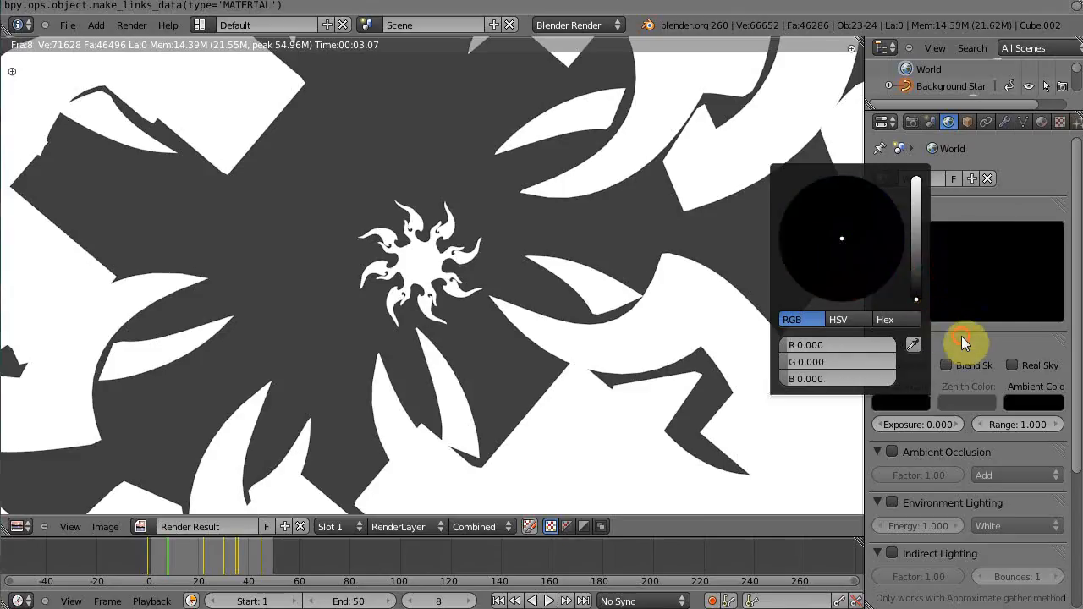
{"action": "key", "text": "F12"}
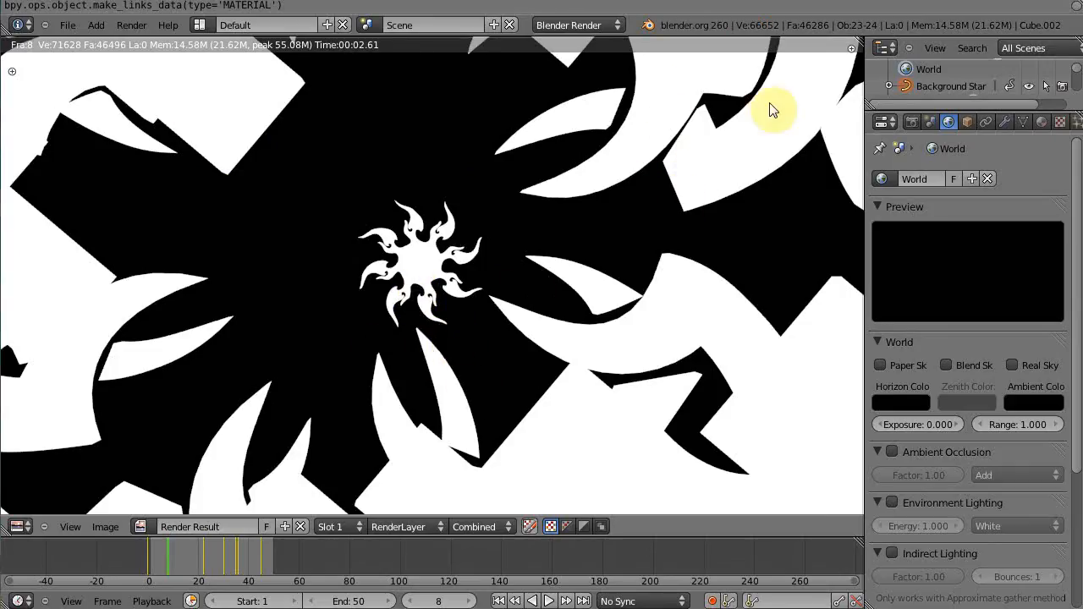
In the render settings, set the output color mode to RGB and apply the HDTV 720p render preset
{"action": "left_click", "coordinate": [918, 122]}
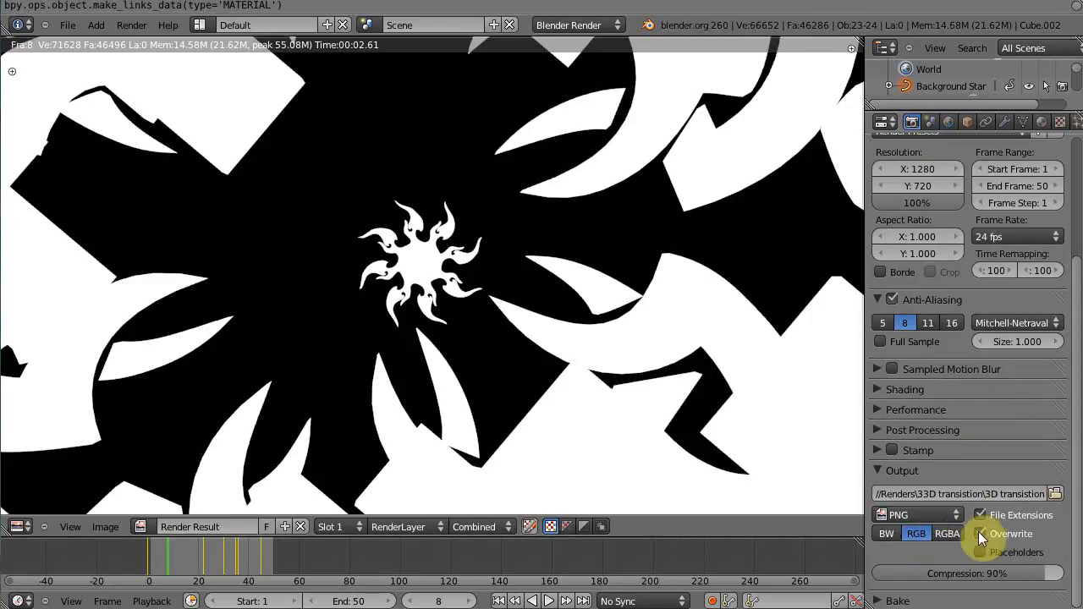
{"action": "left_click", "coordinate": [915, 534]}
{"action": "scroll", "coordinate": [1044, 280], "scroll_direction": "up", "scroll_amount": 5}
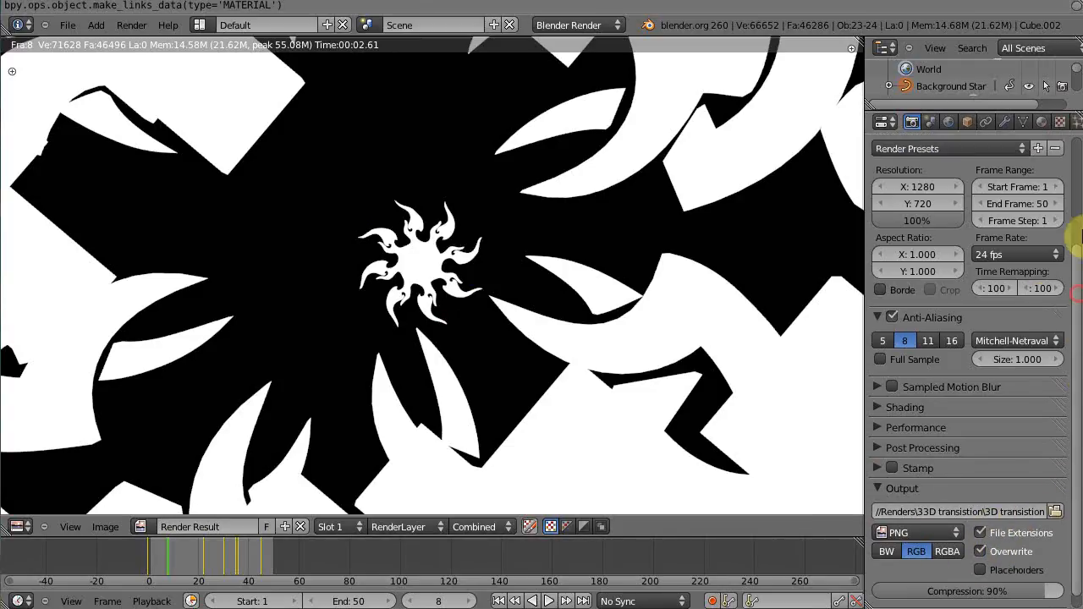
{"action": "left_click", "coordinate": [913, 290]}
{"action": "left_click", "coordinate": [912, 289]}
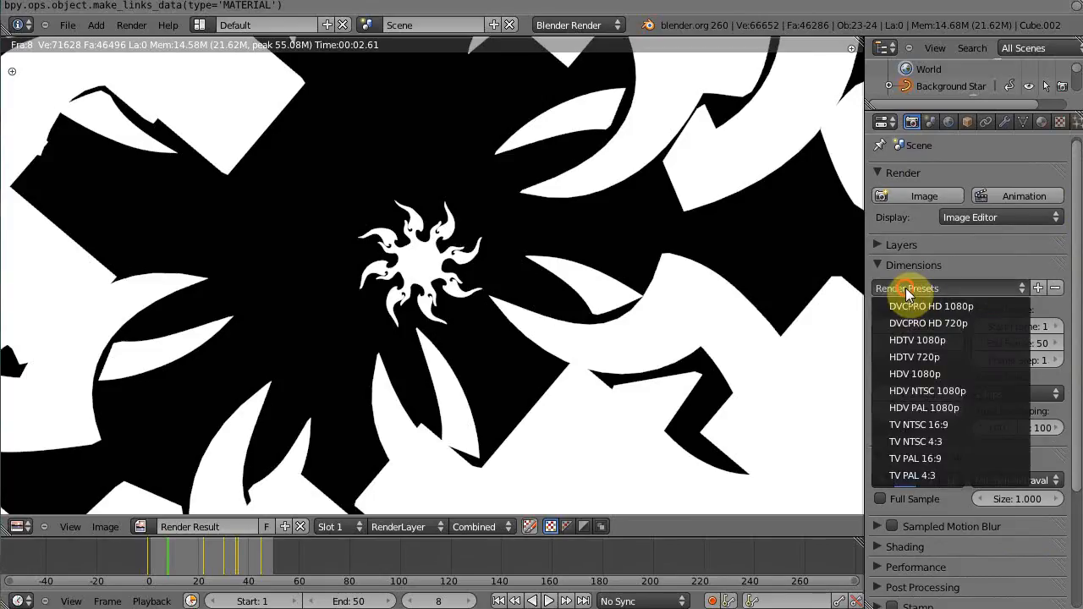
{"action": "left_click", "coordinate": [915, 359]}
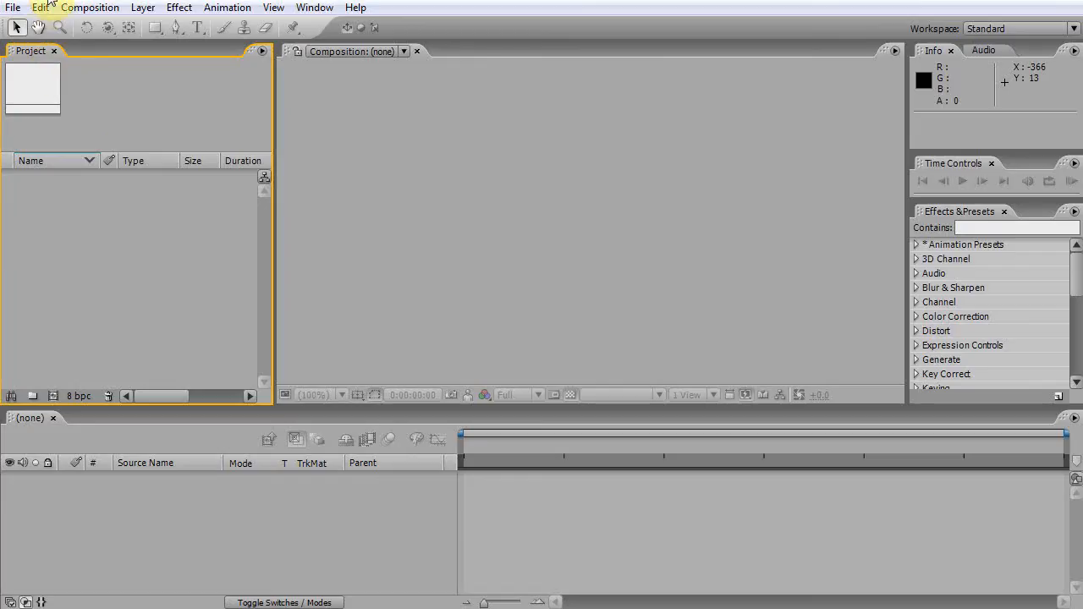
Switch to After Effects and import the Transition ALPHA PNG sequence from the 3d trans ALPHA folder
{"action": "left_click", "coordinate": [69, 225]}
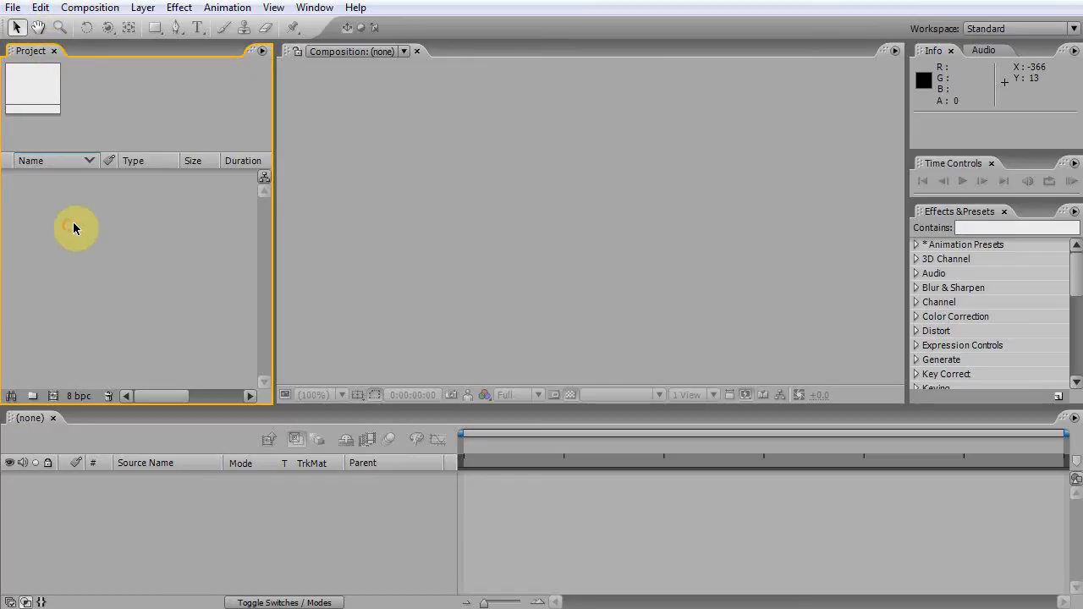
{"action": "double_click", "coordinate": [77, 231]}
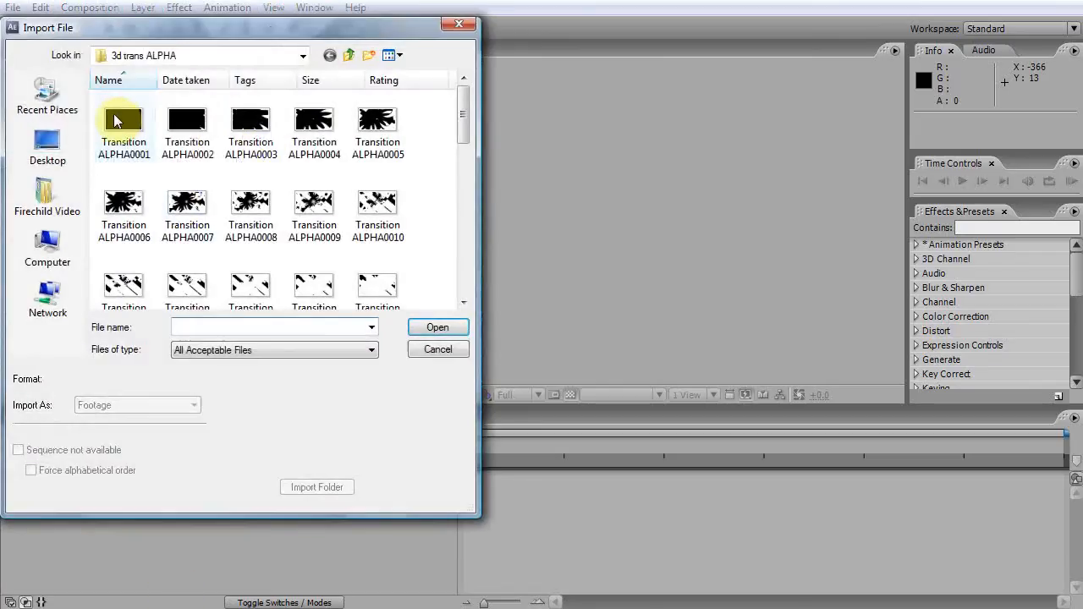
{"action": "left_click", "coordinate": [117, 121]}
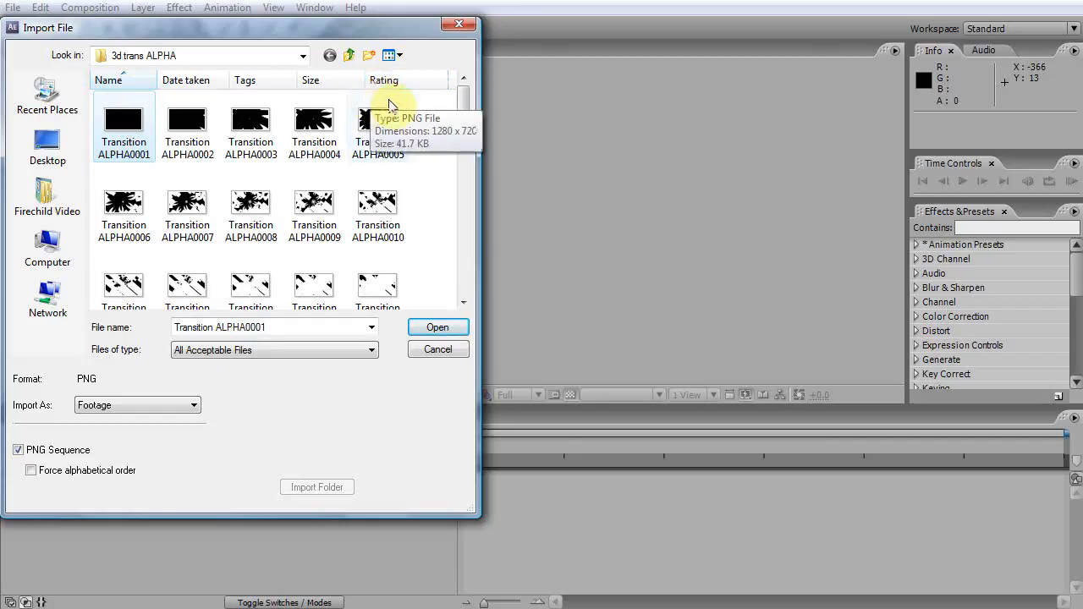
{"action": "left_click", "coordinate": [438, 327]}
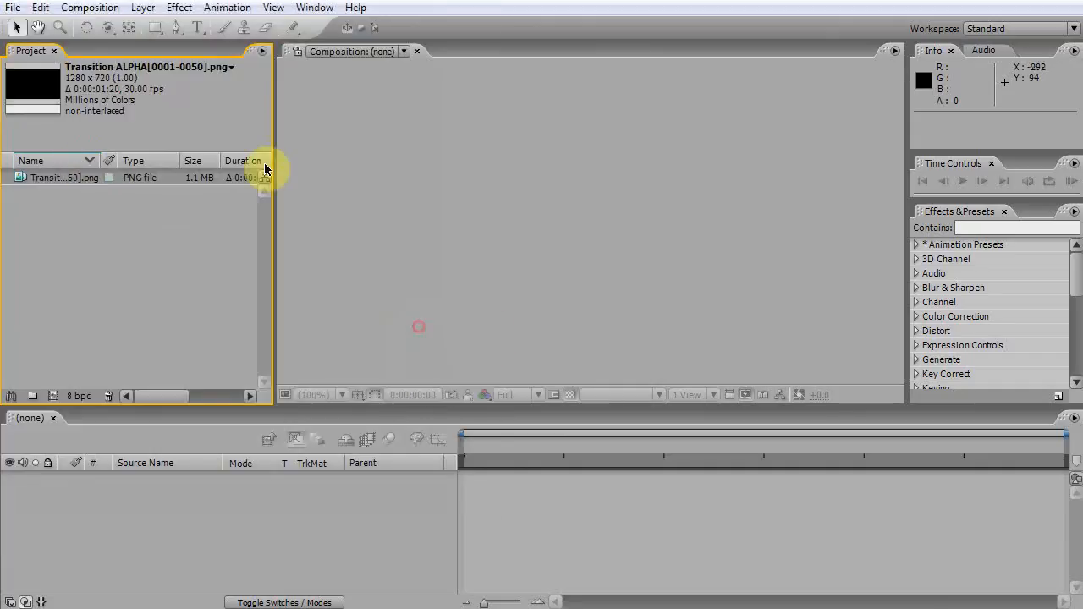
Import the 3D transition PNG sequence from the 33D transition folder
{"action": "left_click", "coordinate": [54, 261]}
{"action": "double_click", "coordinate": [68, 280]}
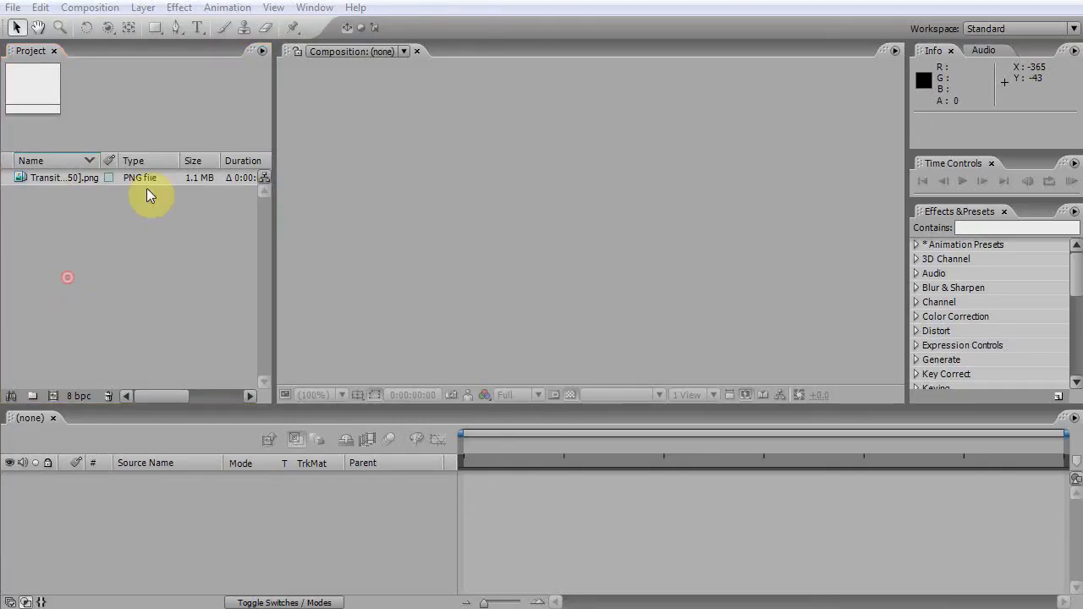
{"action": "left_click", "coordinate": [349, 55]}
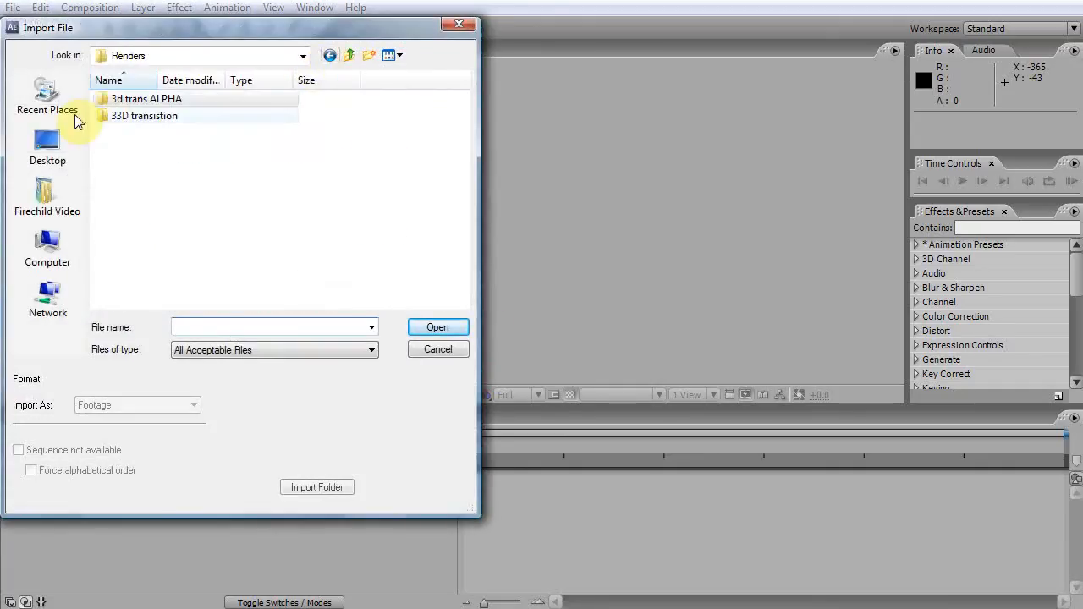
{"action": "double_click", "coordinate": [152, 121]}
{"action": "left_click", "coordinate": [146, 120]}
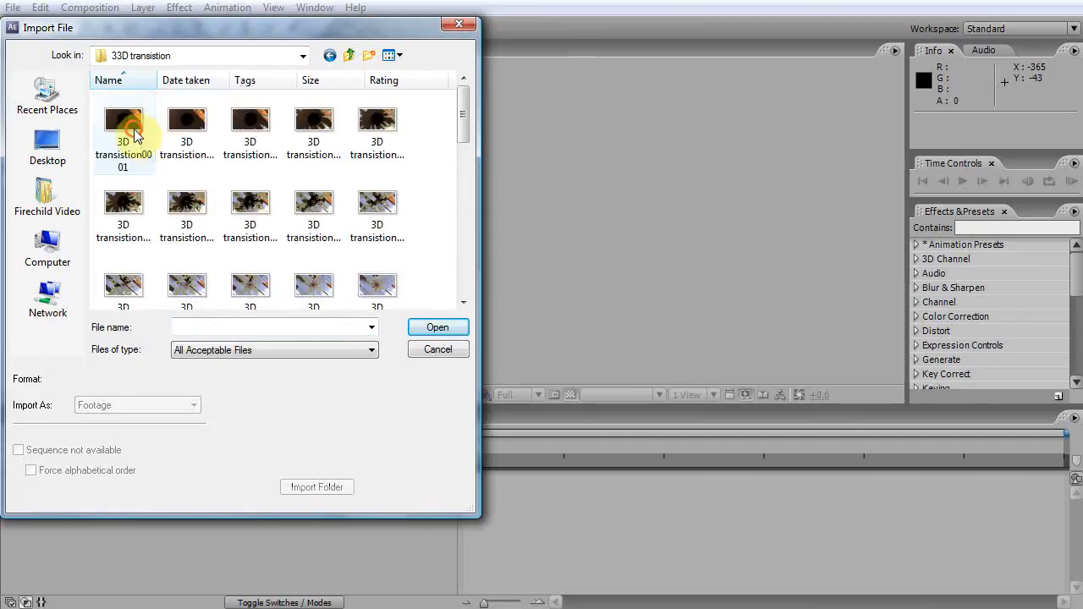
{"action": "left_click", "coordinate": [426, 332]}
Create a new composition from the 3D transition sequence and toggle the transparency grid
{"action": "left_click", "coordinate": [73, 206]}
{"action": "left_click_drag", "start_coordinate": [49, 177], "coordinate": [53, 396]}
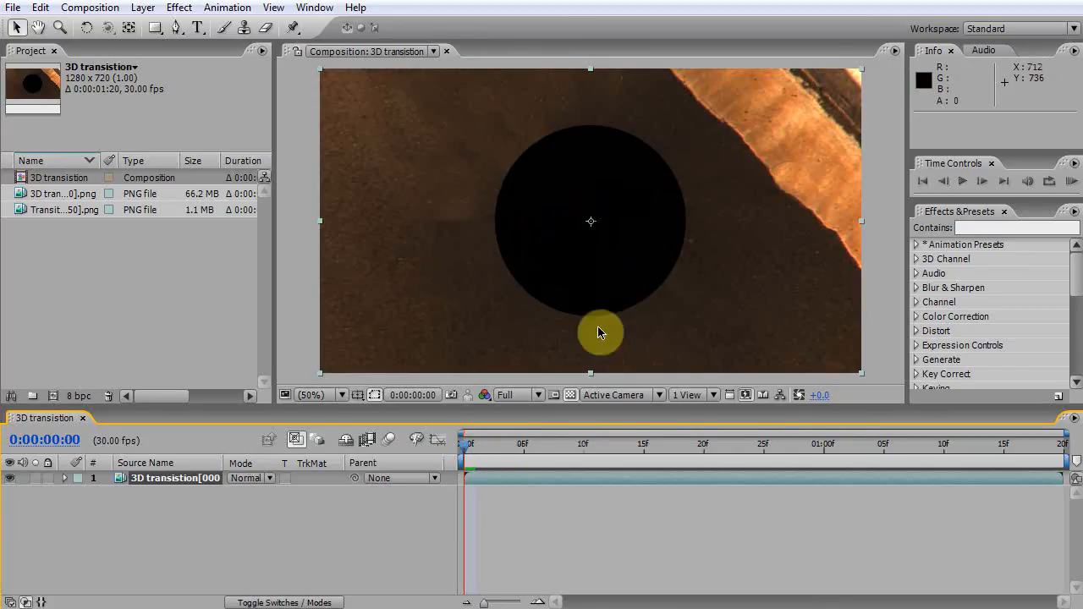
{"action": "left_click", "coordinate": [571, 395]}
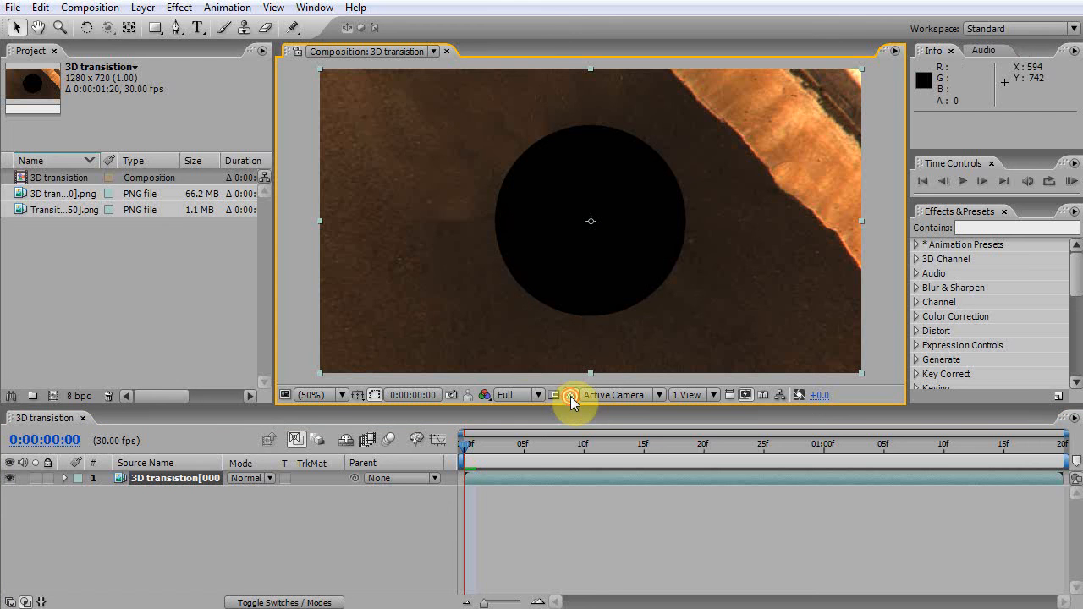
Scrub through the composition's first frames to preview the footage, returning to frame 0
{"action": "left_click_drag", "start_coordinate": [464, 445], "coordinate": [500, 458]}
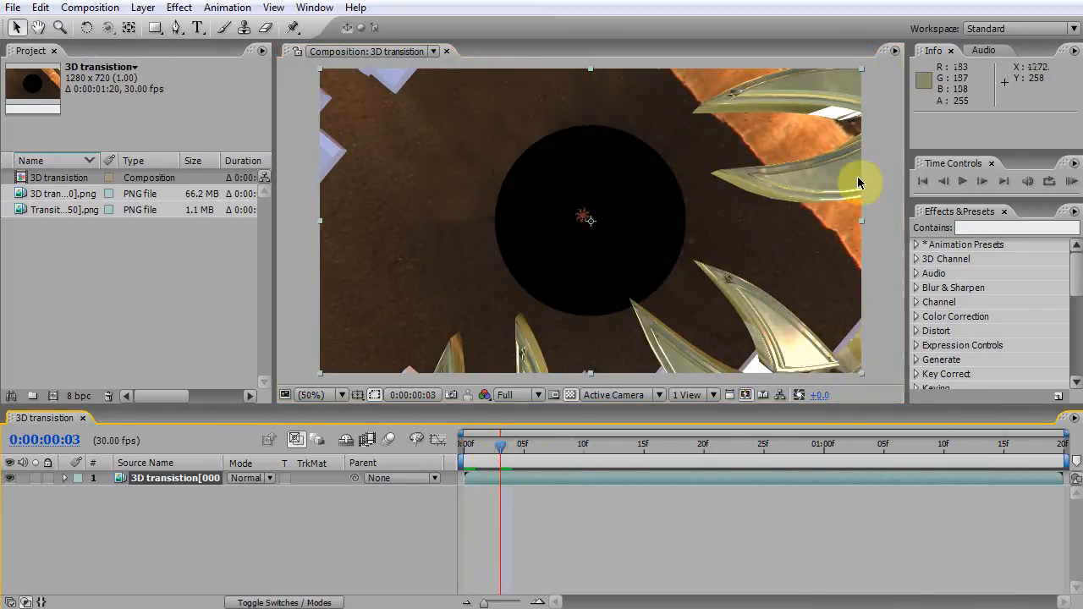
{"action": "left_click", "coordinate": [491, 446]}
{"action": "left_click", "coordinate": [466, 444]}
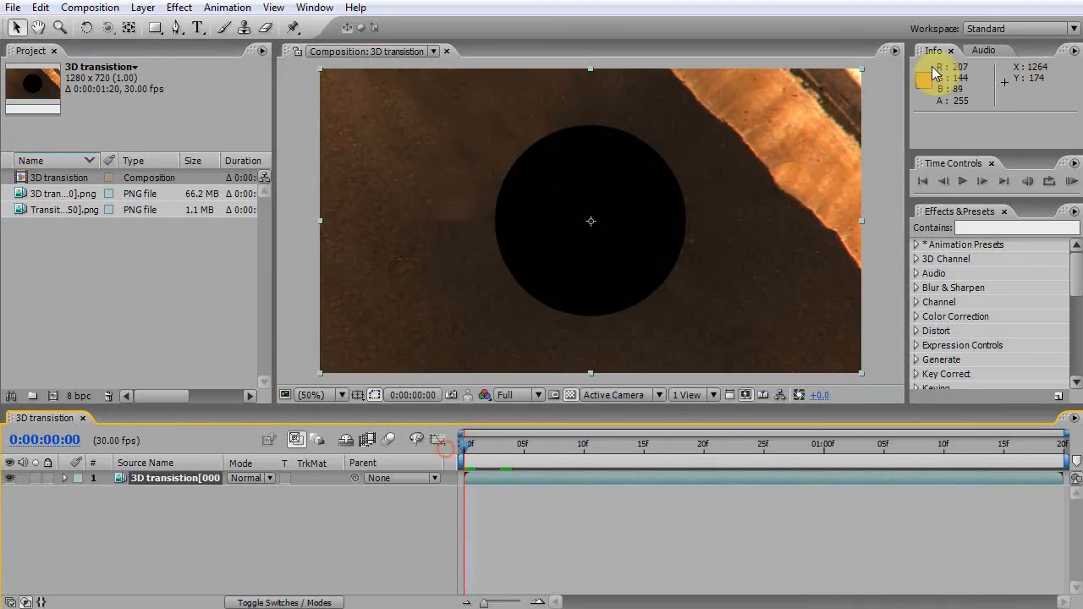
Add the Transition ALPHA sequence to the composition as the top layer
{"action": "left_click", "coordinate": [30, 203]}
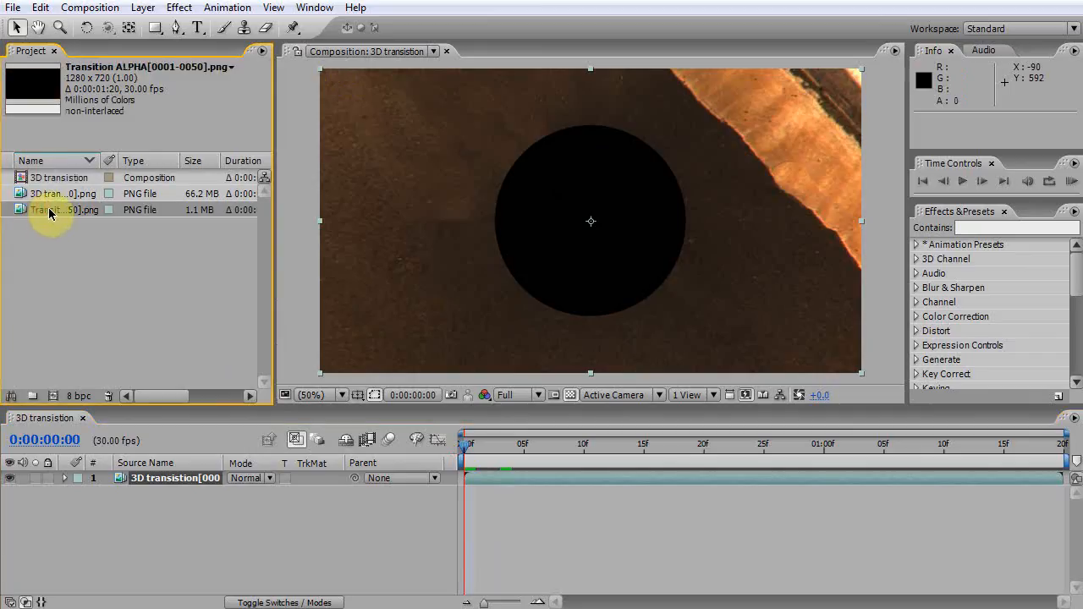
{"action": "left_click_drag", "start_coordinate": [42, 210], "coordinate": [93, 479]}
{"action": "left_click_drag", "start_coordinate": [480, 454], "coordinate": [466, 436]}
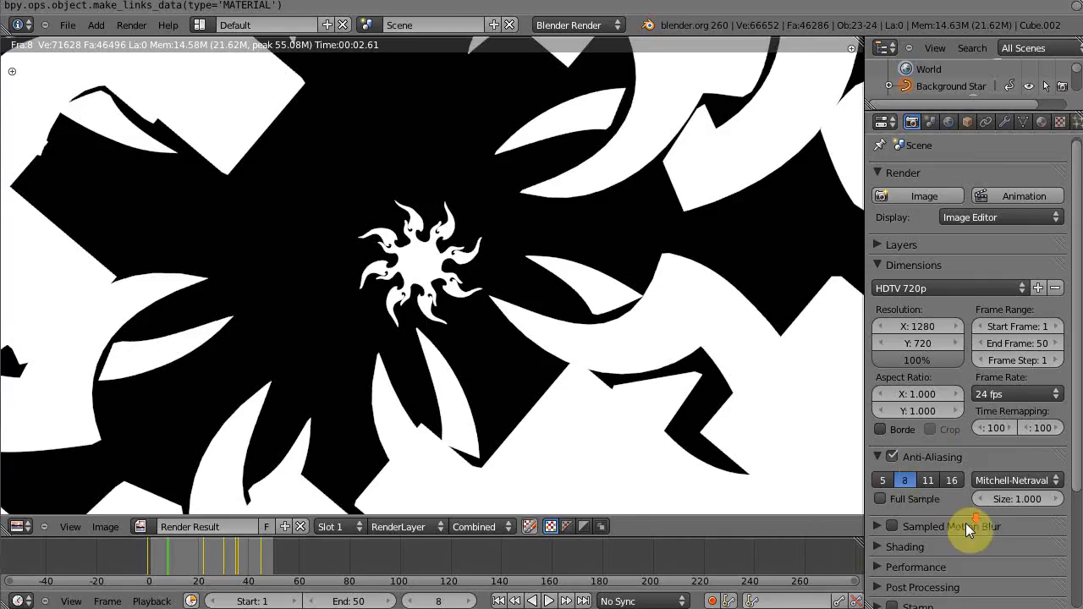
Switch to Blender and set the render output color mode to RGB
{"action": "scroll", "coordinate": [966, 523], "scroll_direction": "down", "scroll_amount": 5}
{"action": "left_click", "coordinate": [919, 532]}
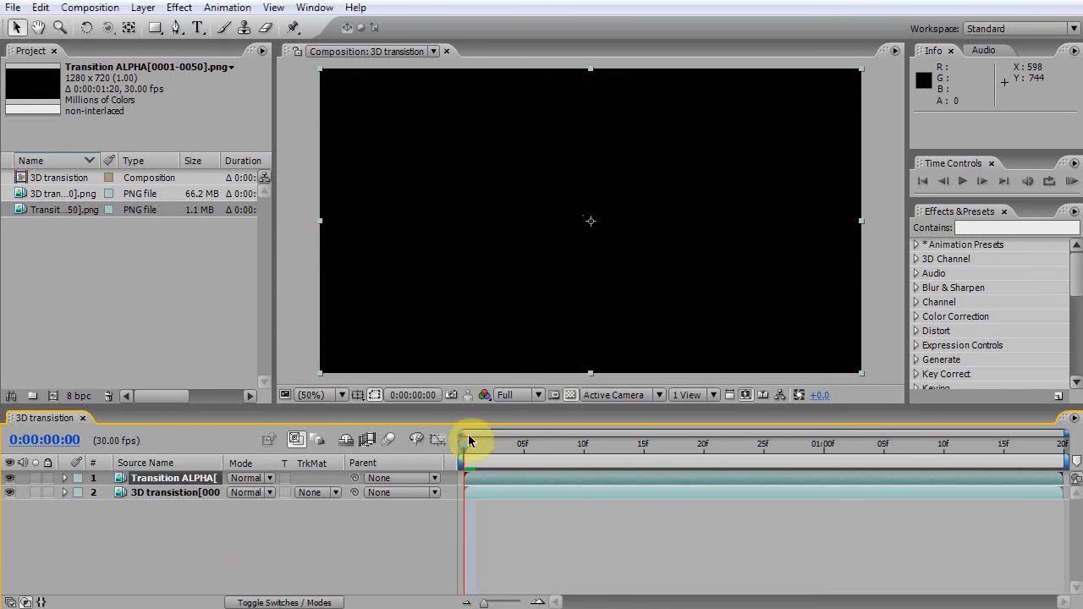
Set the 3D transition layer's track matte to Luma Matte from the Transition ALPHA layer
{"action": "left_click_drag", "start_coordinate": [495, 446], "coordinate": [465, 461]}
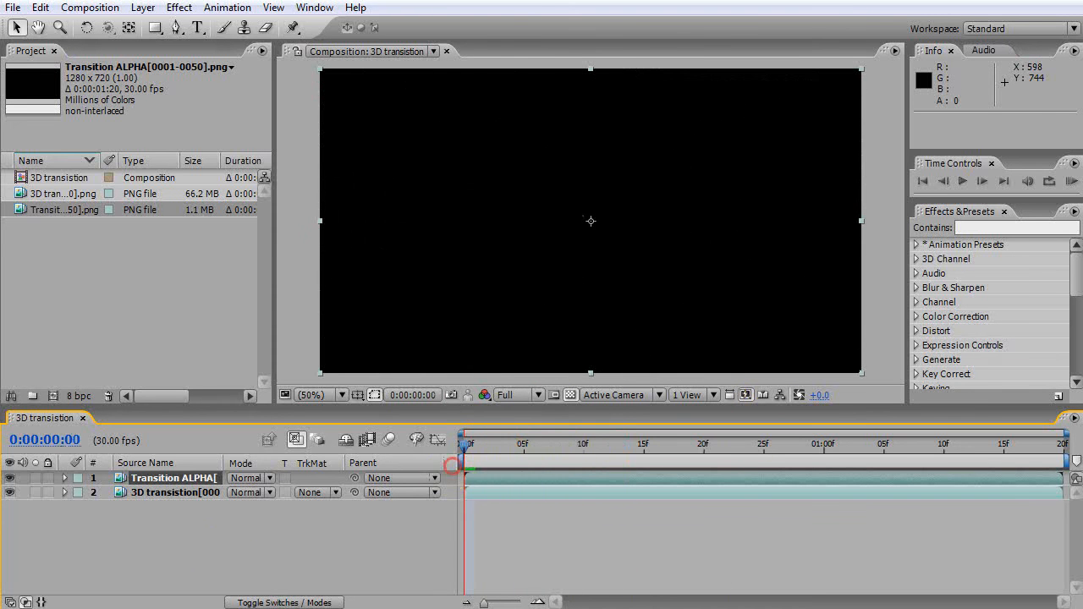
{"action": "left_click", "coordinate": [170, 496]}
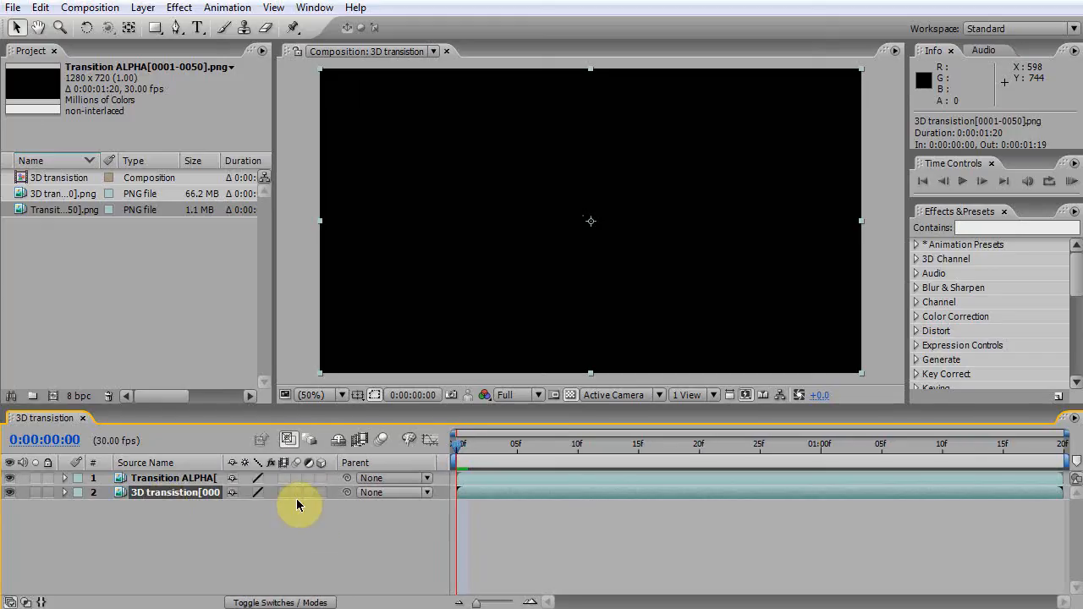
{"action": "key", "text": "F4"}
{"action": "key", "text": "F4"}
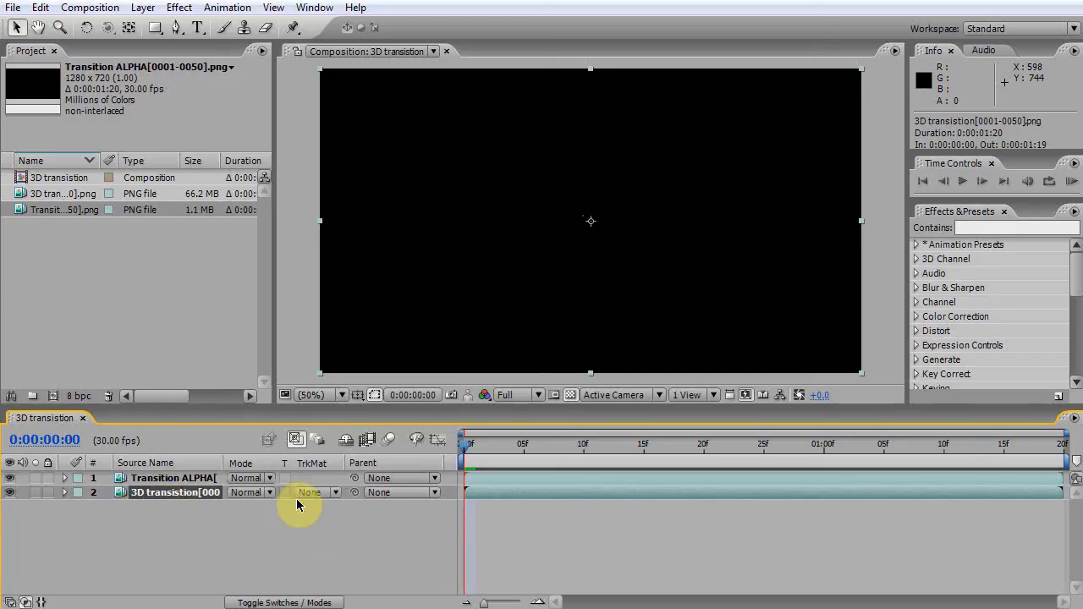
{"action": "left_click", "coordinate": [308, 494]}
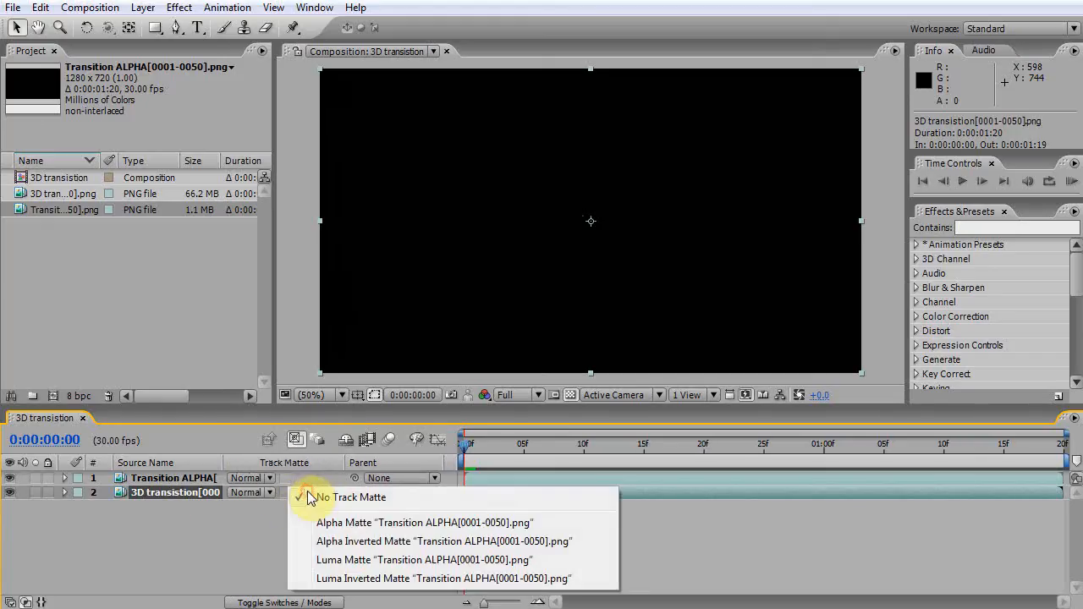
{"action": "left_click", "coordinate": [353, 560]}
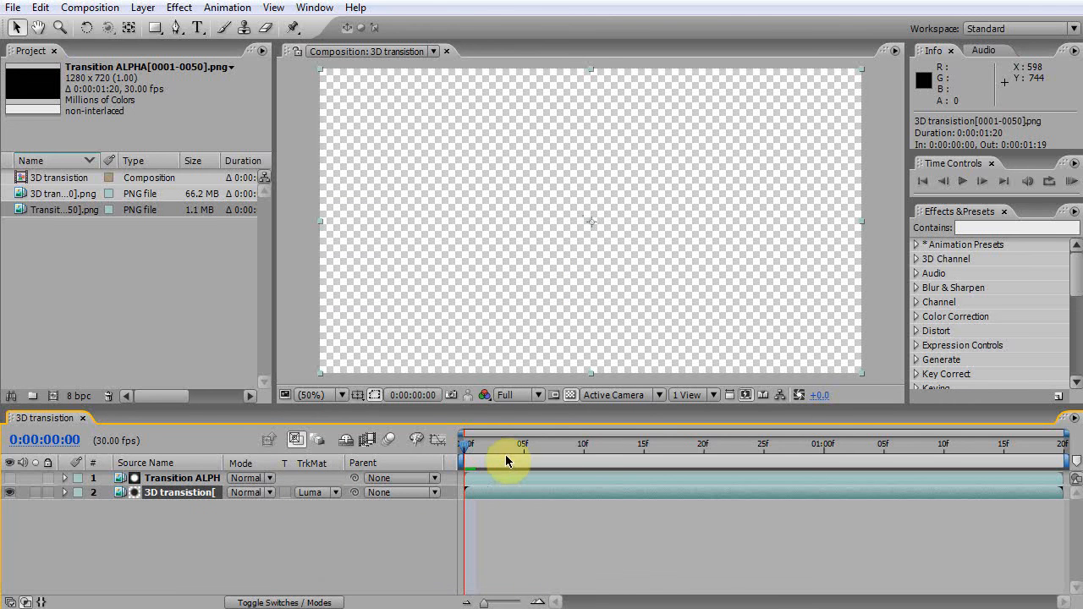
Scrub the timeline to preview the luma-matted transition, returning to frame 0
{"action": "left_click_drag", "start_coordinate": [468, 457], "coordinate": [512, 442]}
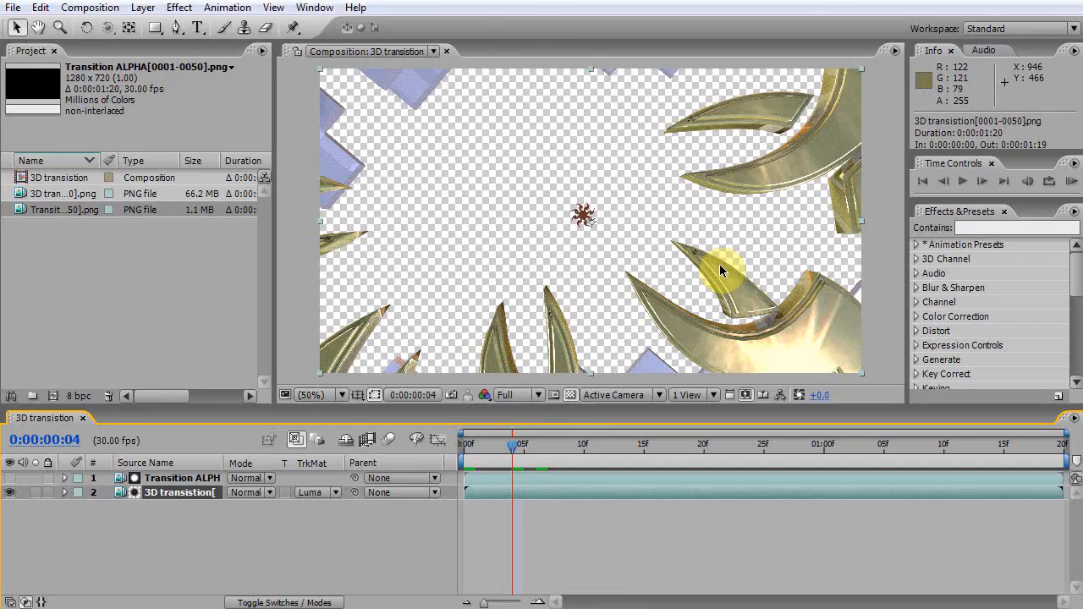
{"action": "left_click", "coordinate": [512, 451]}
{"action": "left_click_drag", "start_coordinate": [512, 451], "coordinate": [561, 448]}
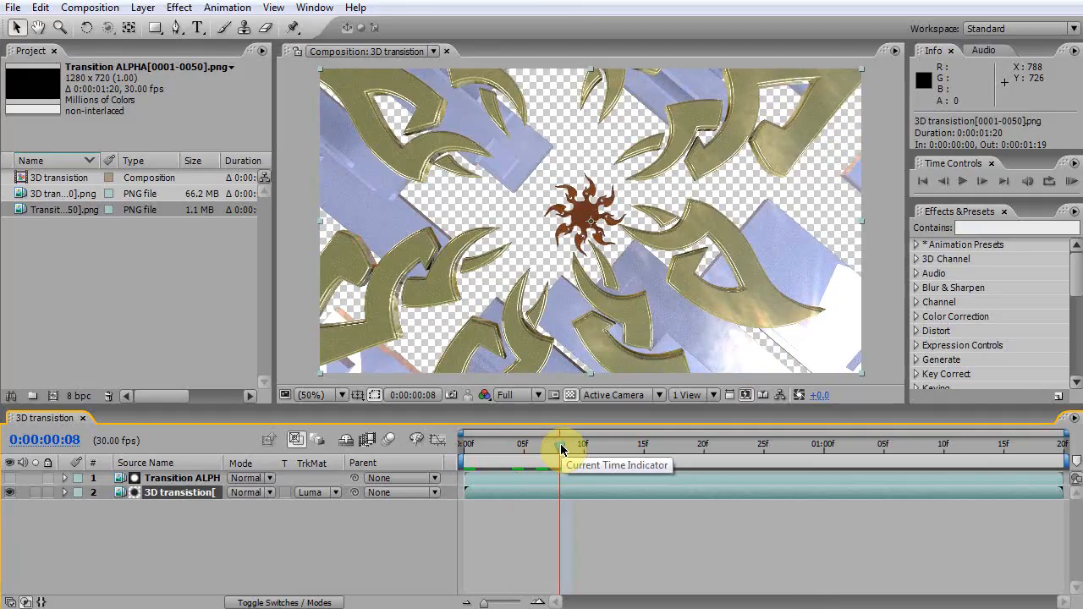
{"action": "left_click_drag", "start_coordinate": [551, 450], "coordinate": [450, 442]}
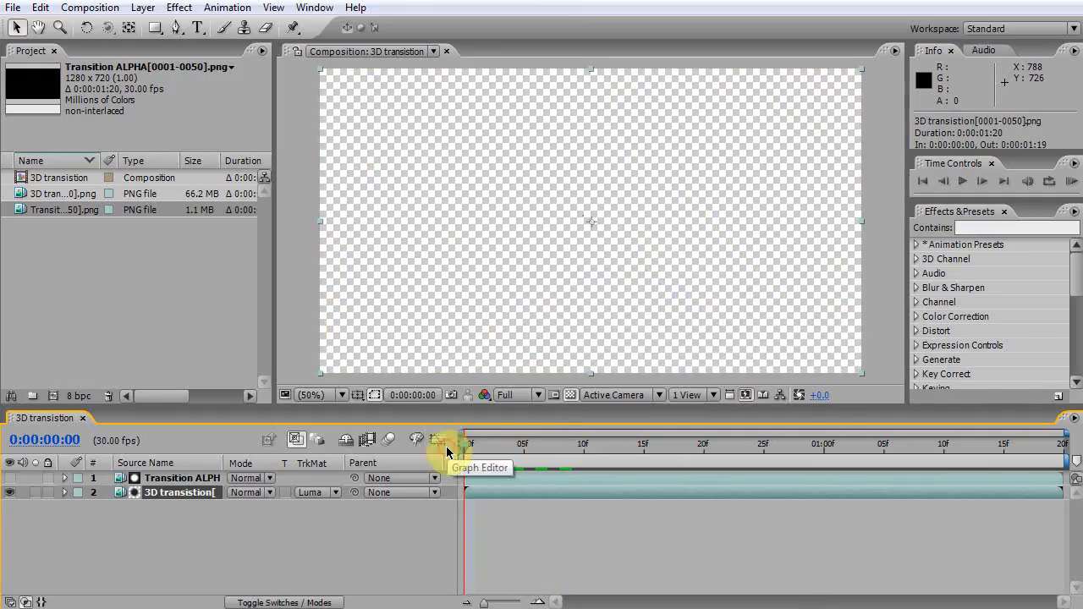